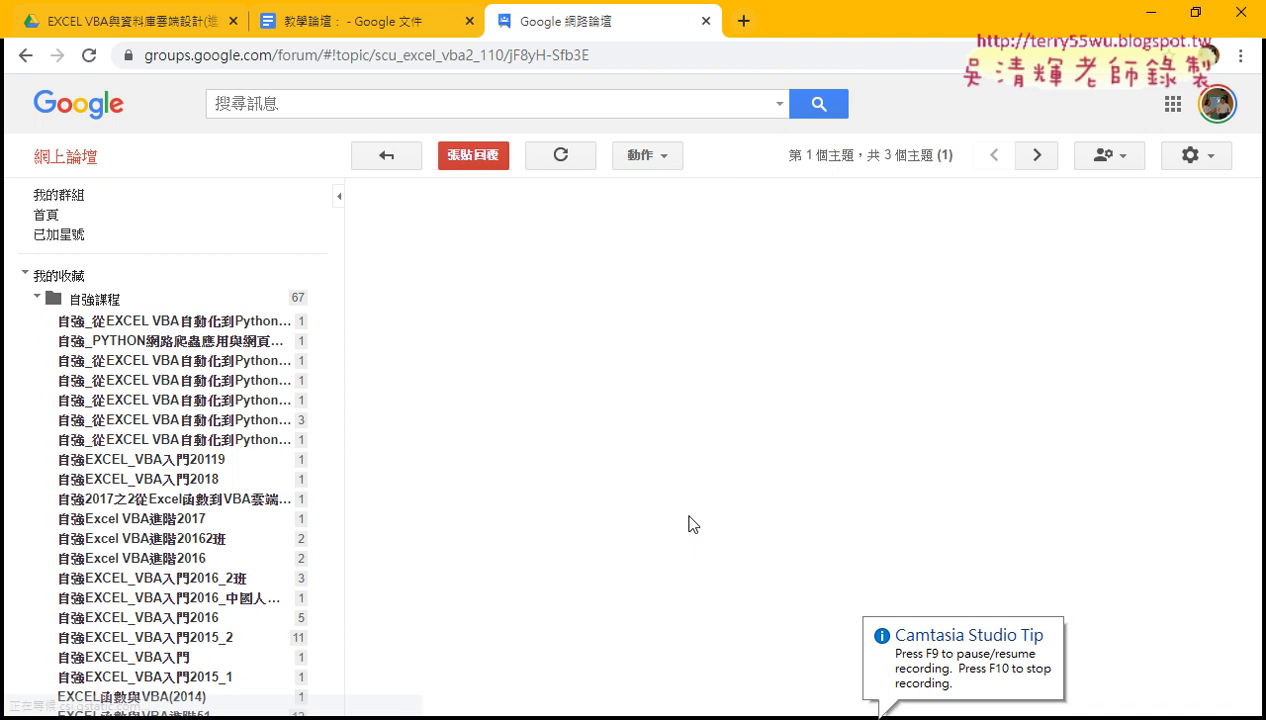
Scroll the Unit 3 post and highlight 合併 in outline item 01
{"action": "scroll", "coordinate": [545, 337], "scroll_direction": "down", "scroll_amount": 2}
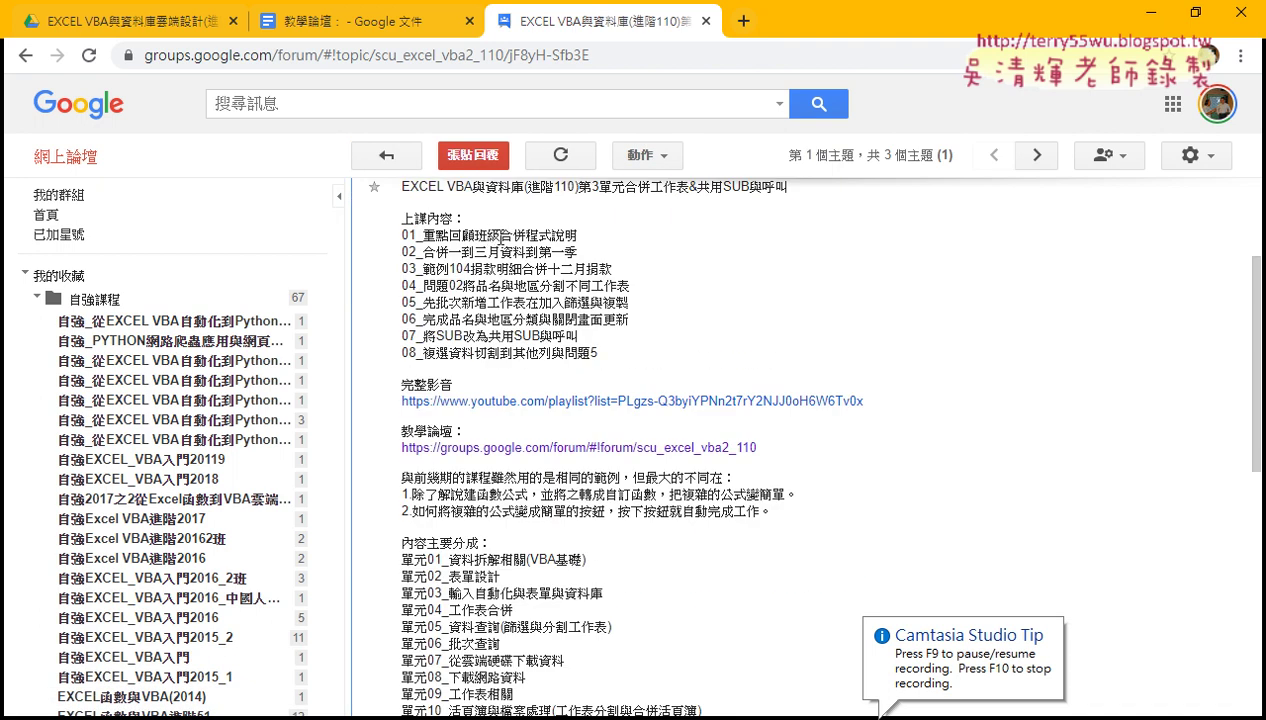
{"action": "mouse_move", "coordinate": [500, 235]}
{"action": "left_mouse_down"}
{"action": "mouse_move", "coordinate": [540, 236]}
{"action": "mouse_move", "coordinate": [527, 236]}
{"action": "left_mouse_up"}
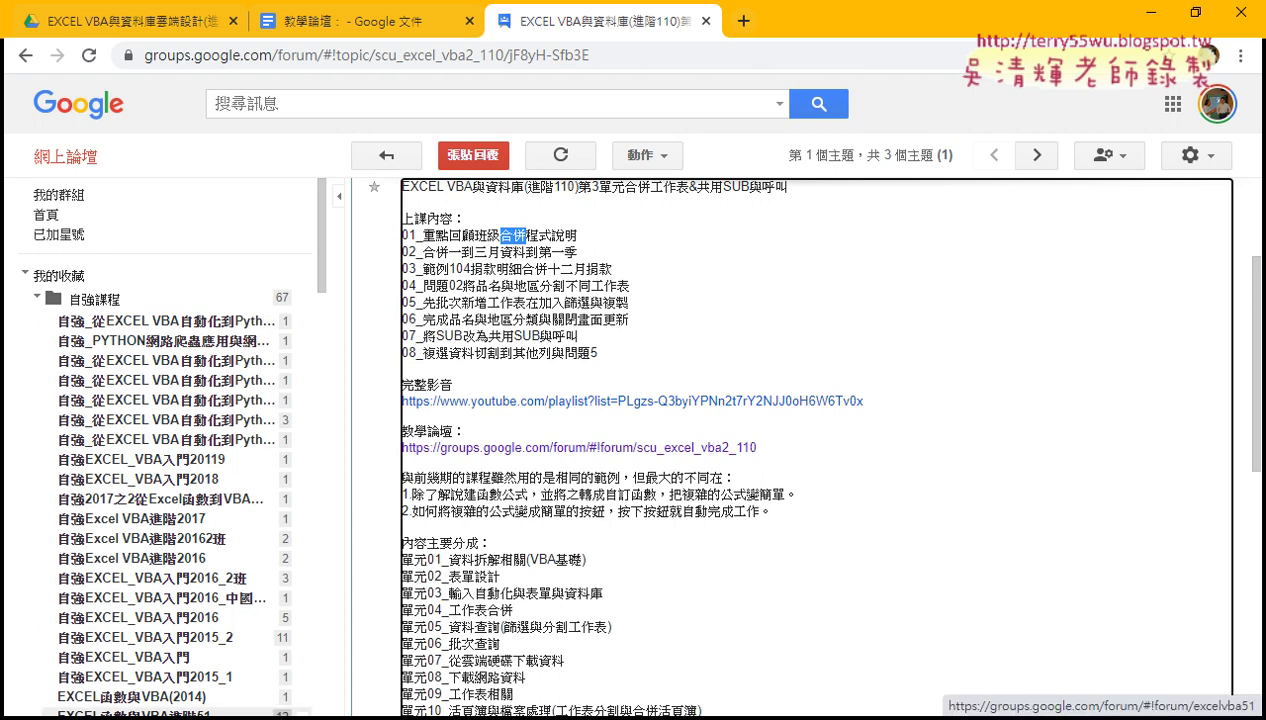
Open Module1 of 範例_GOOGLE試算表選資料切割.xlsm in a maximized VBA Editor code window
{"action": "key", "text": "alt+Tab"}
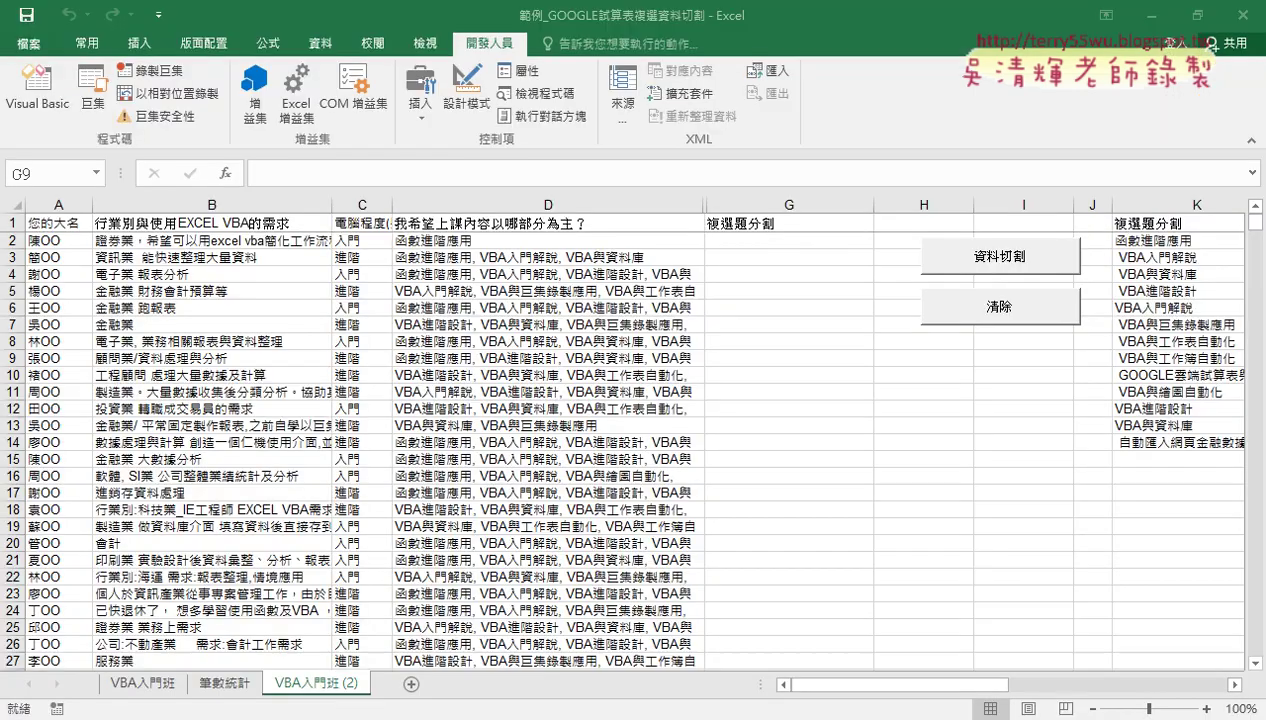
{"action": "left_click", "coordinate": [37, 92]}
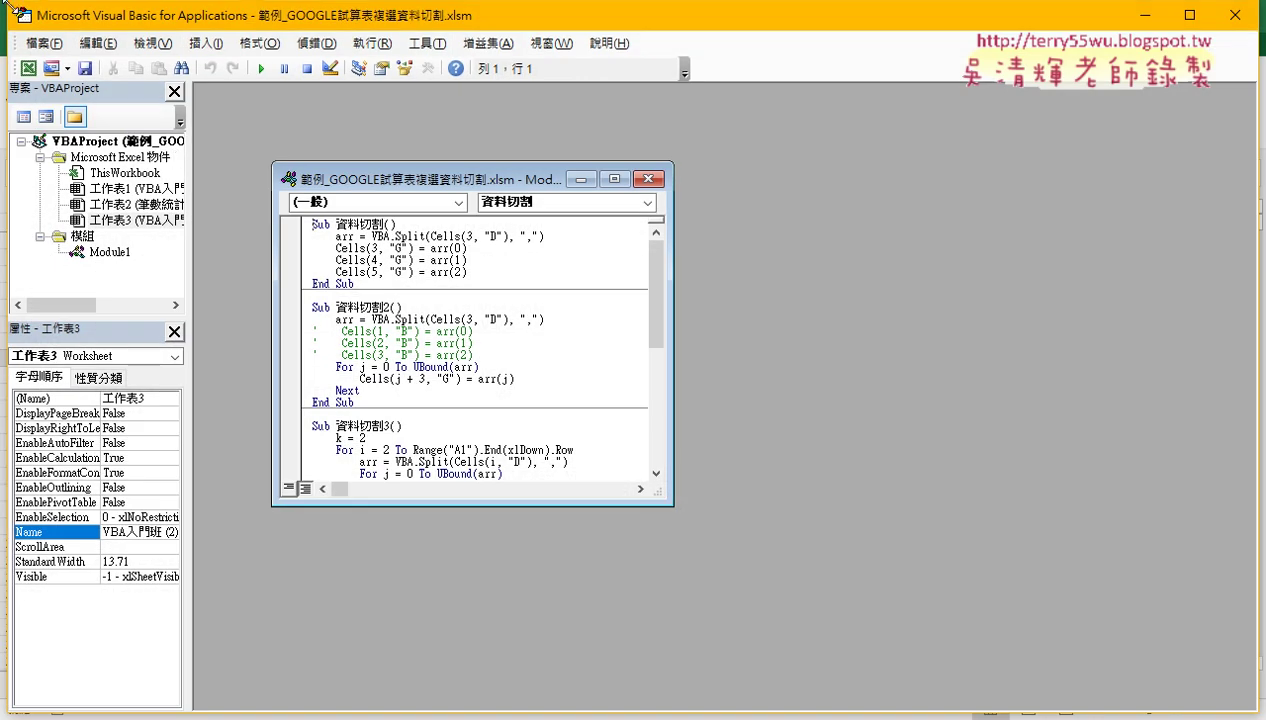
{"action": "mouse_move", "coordinate": [22, 13]}
{"action": "left_mouse_down"}
{"action": "mouse_move", "coordinate": [268, 148]}
{"action": "mouse_move", "coordinate": [160, 95]}
{"action": "left_mouse_up"}
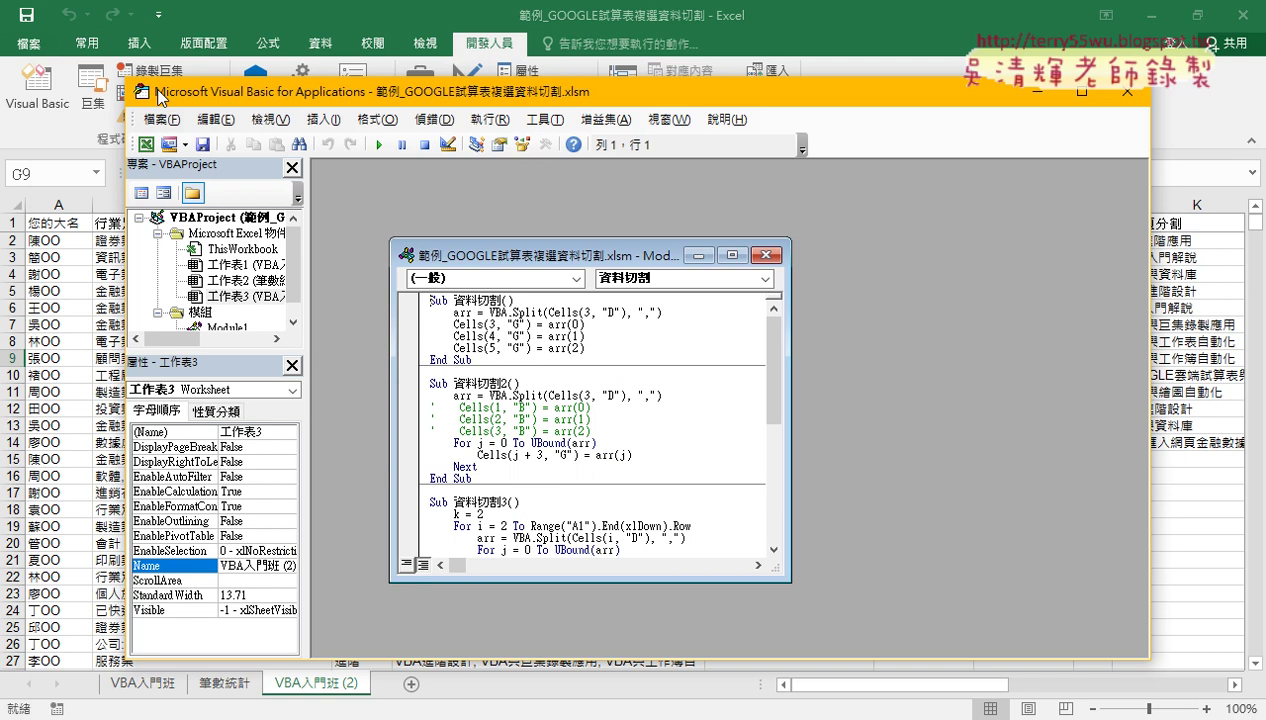
{"action": "left_click", "coordinate": [740, 256]}
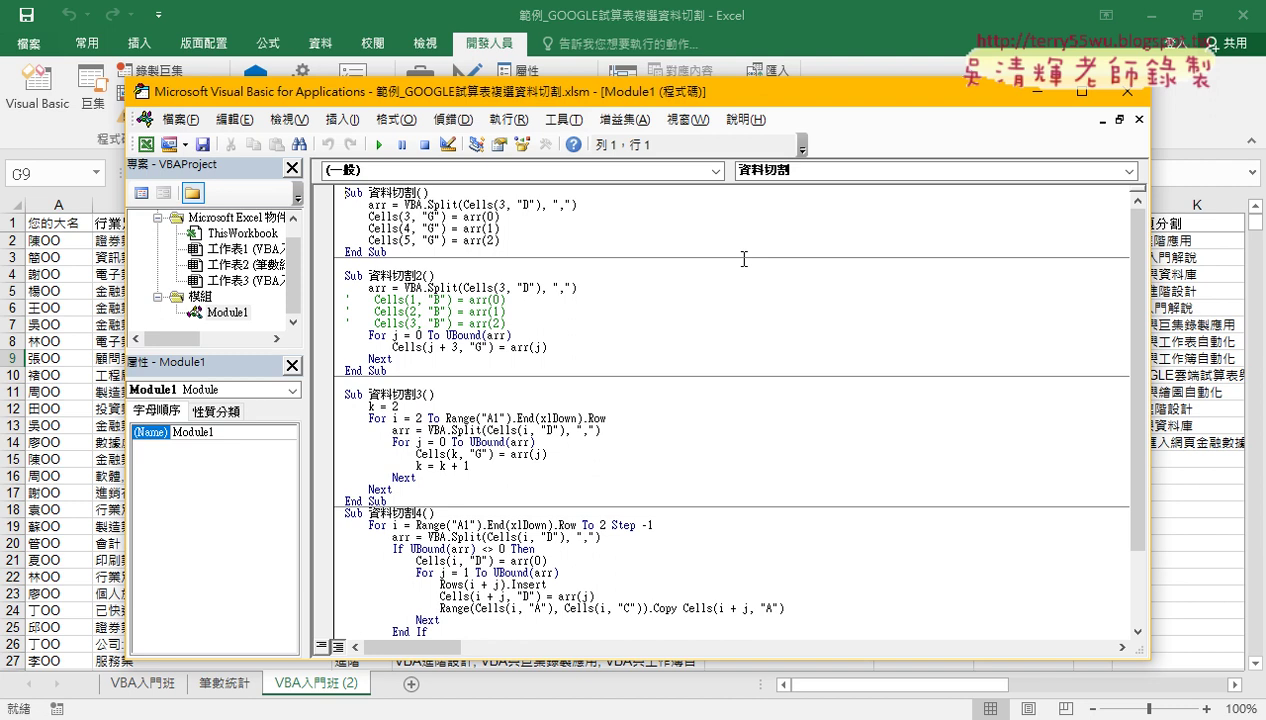
In the forum post, highlight 第一季, 十二月捐款, 合併 and 問題5 in outline items 02, 03, 01 and 08
{"action": "left_click", "coordinate": [557, 119]}
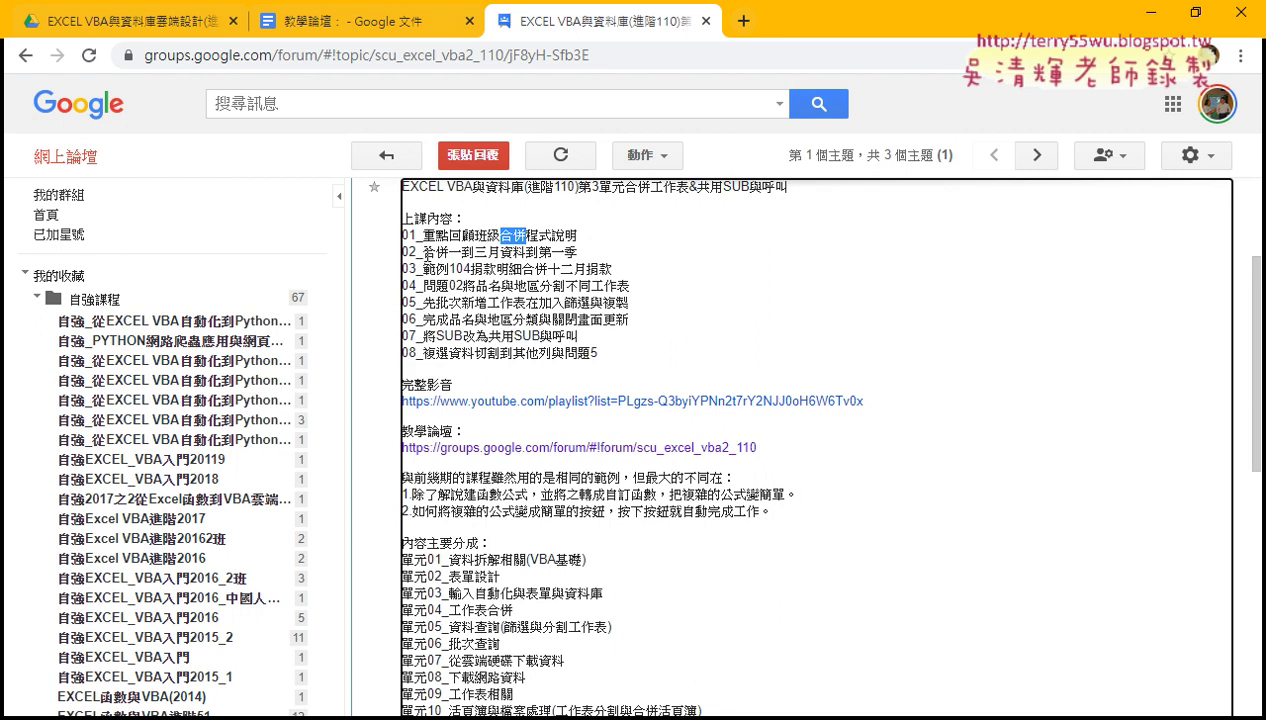
{"action": "left_click_drag", "start_coordinate": [423, 252], "coordinate": [587, 256]}
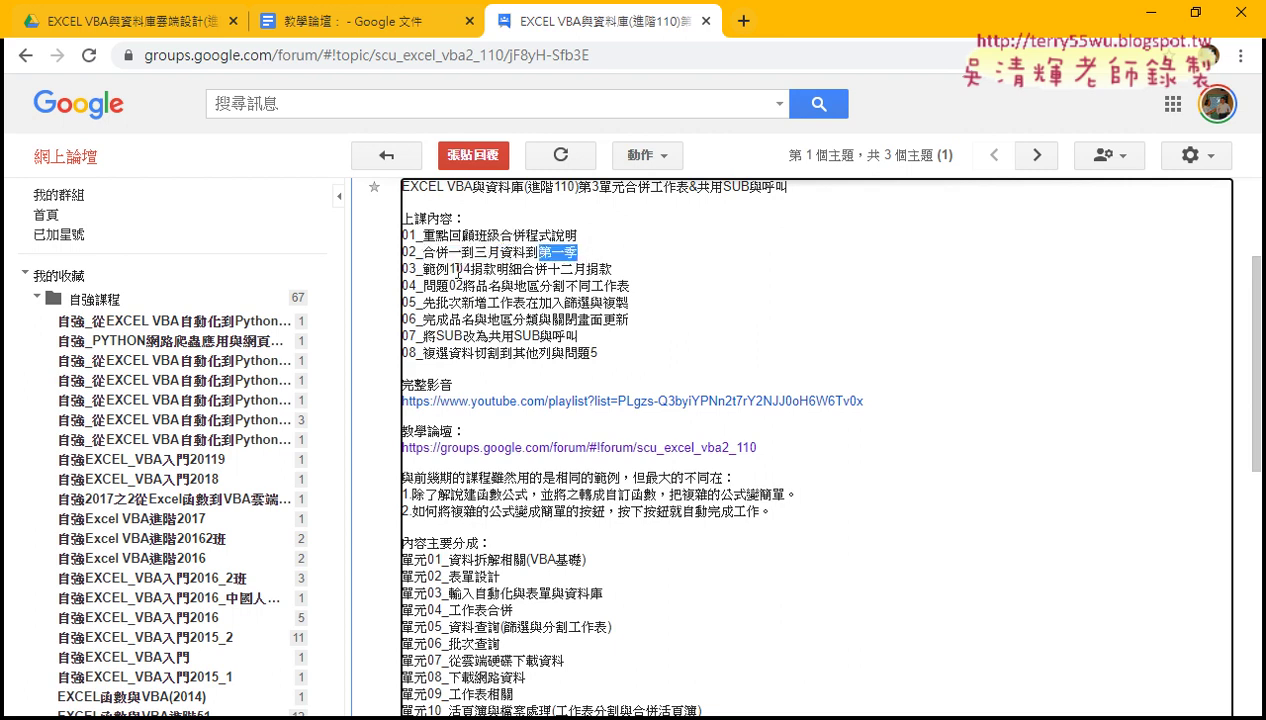
{"action": "left_click_drag", "start_coordinate": [449, 269], "coordinate": [612, 270]}
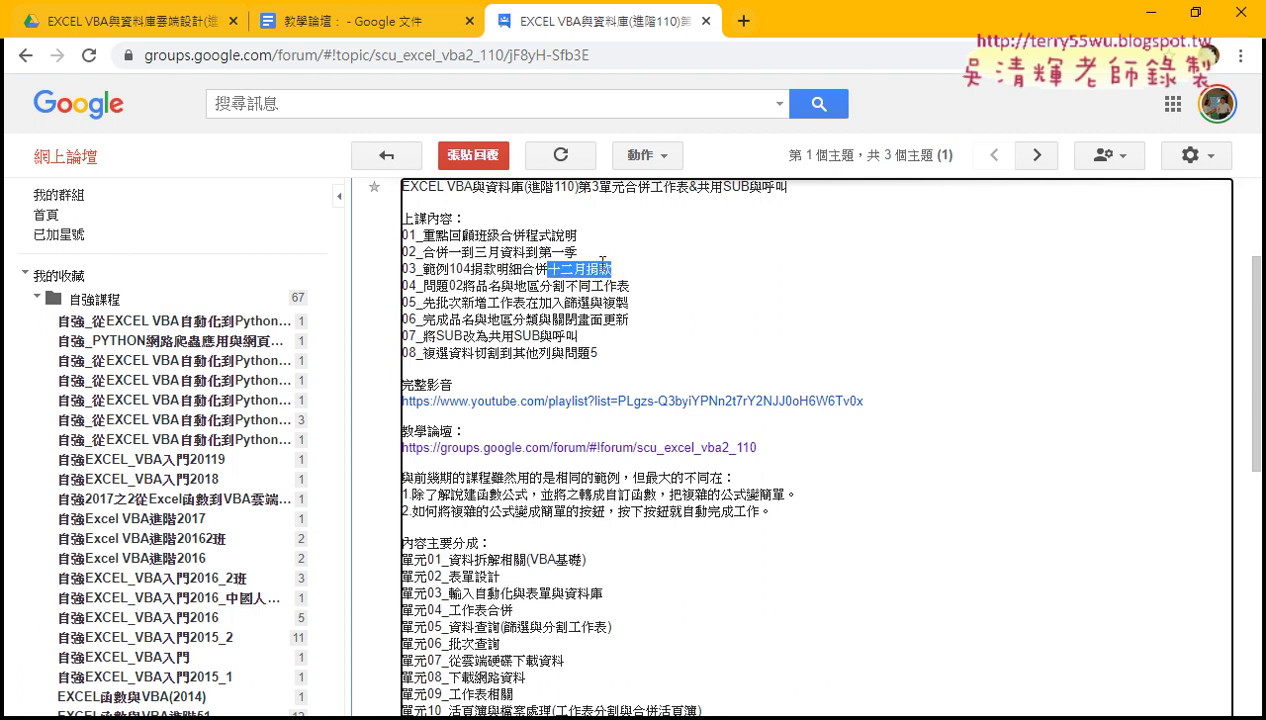
{"action": "left_click_drag", "start_coordinate": [499, 235], "coordinate": [526, 235]}
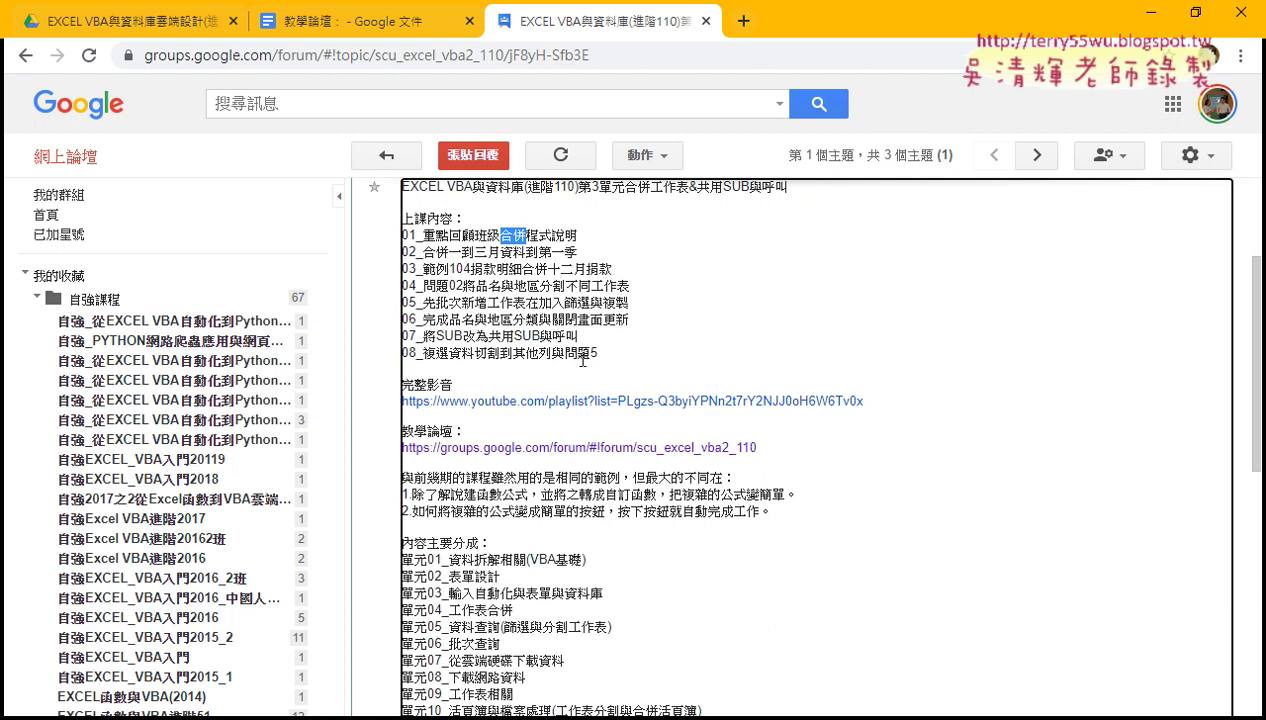
{"action": "left_click_drag", "start_coordinate": [565, 353], "coordinate": [600, 360]}
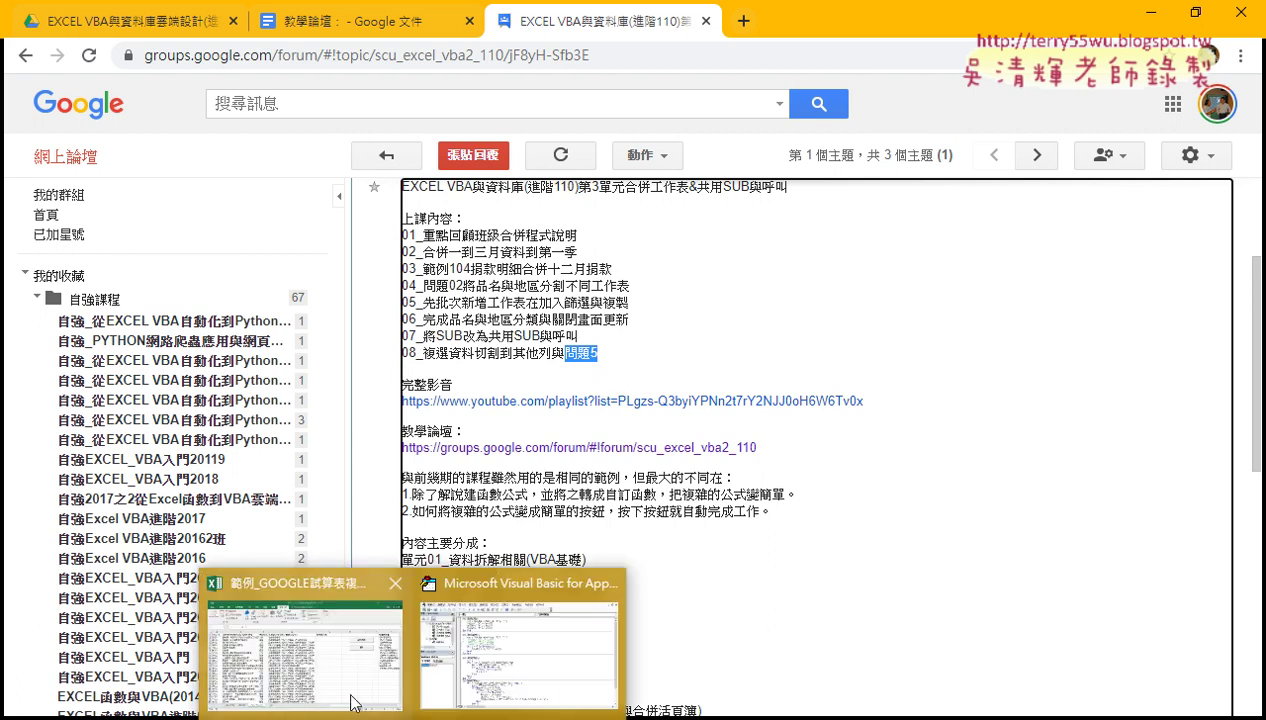
On the VBA入門班 sheet, compare the answers in D2 and D3 with the empty 複選題分割 cells G2 and G3
{"action": "left_click", "coordinate": [300, 650]}
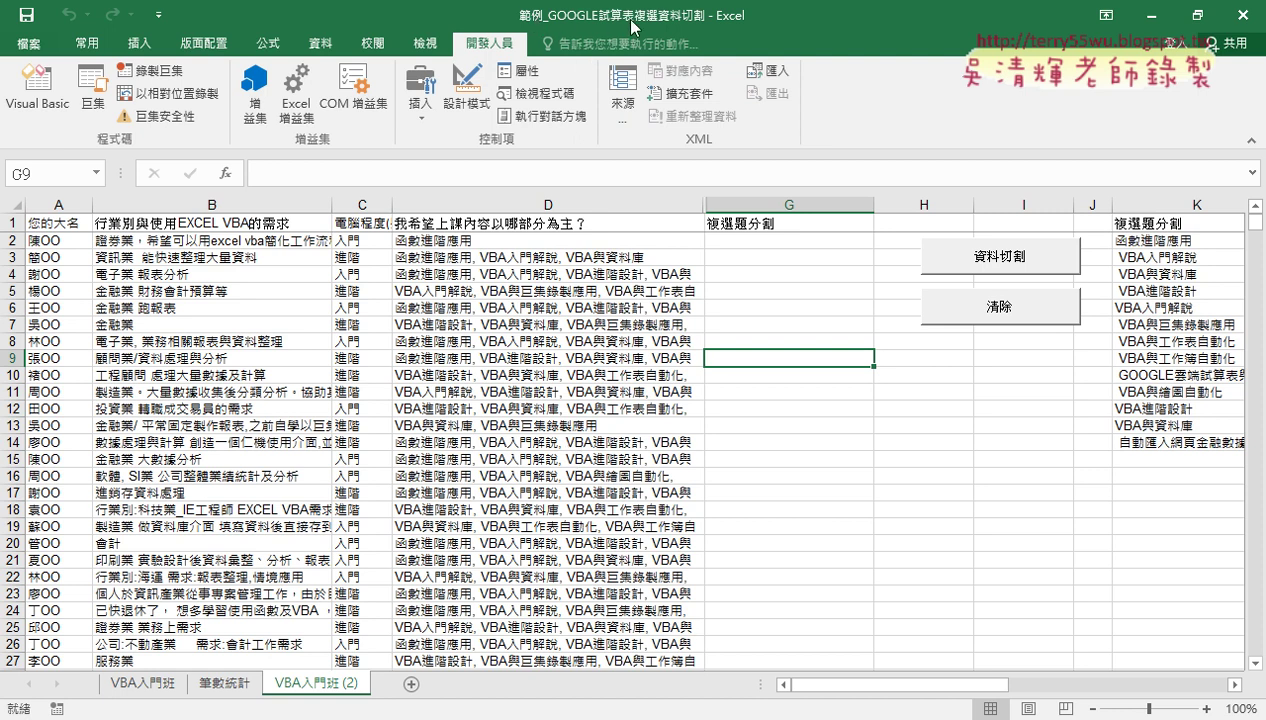
{"action": "left_click", "coordinate": [140, 686]}
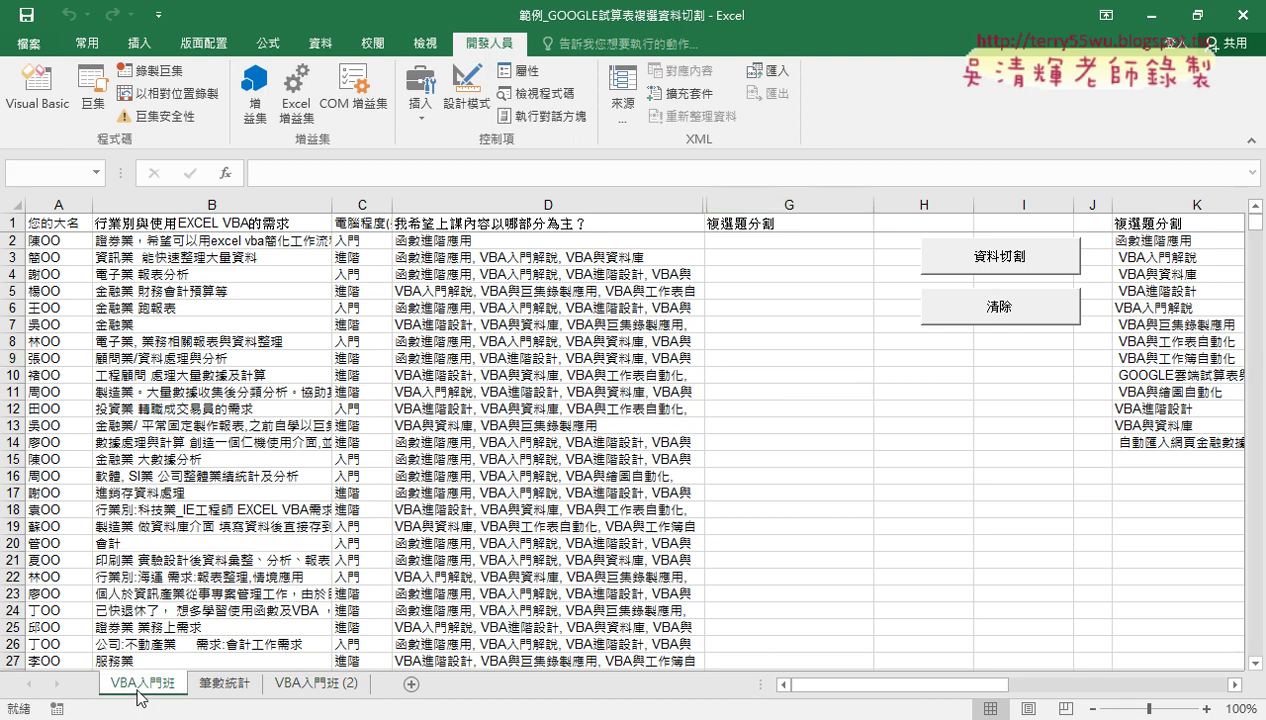
{"action": "left_click", "coordinate": [553, 242]}
{"action": "left_click", "coordinate": [548, 204]}
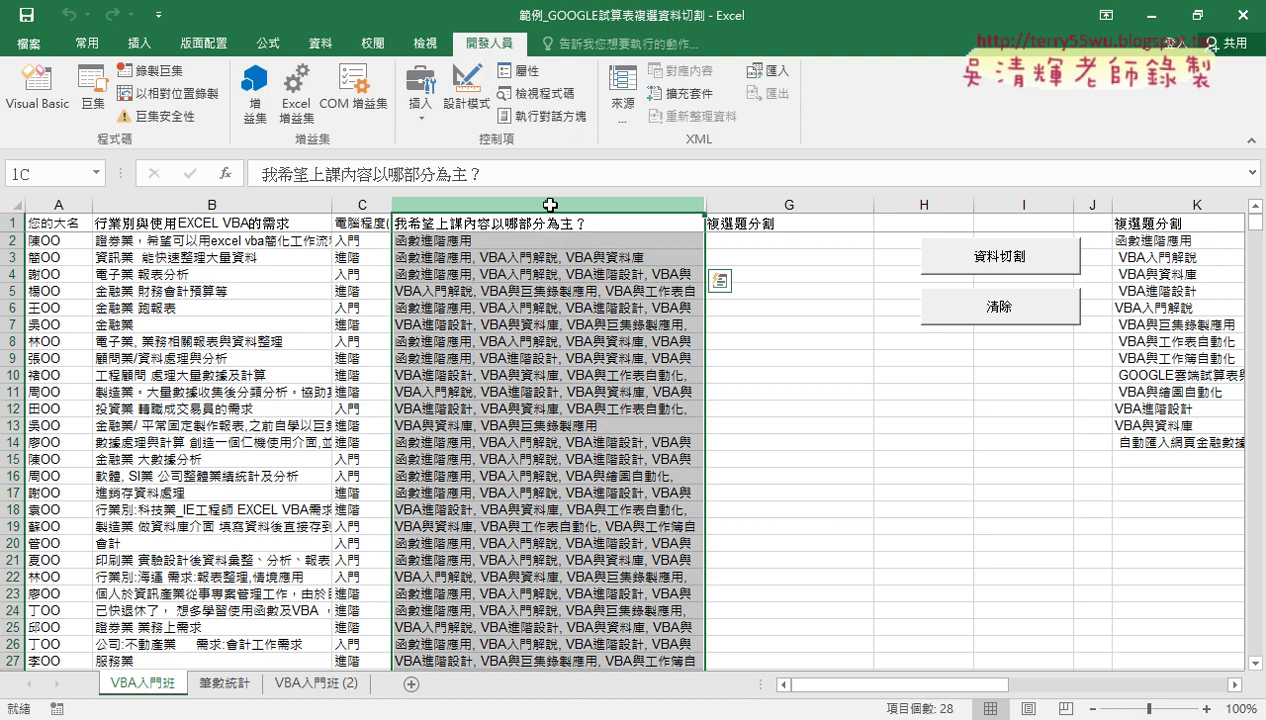
{"action": "left_click", "coordinate": [748, 204]}
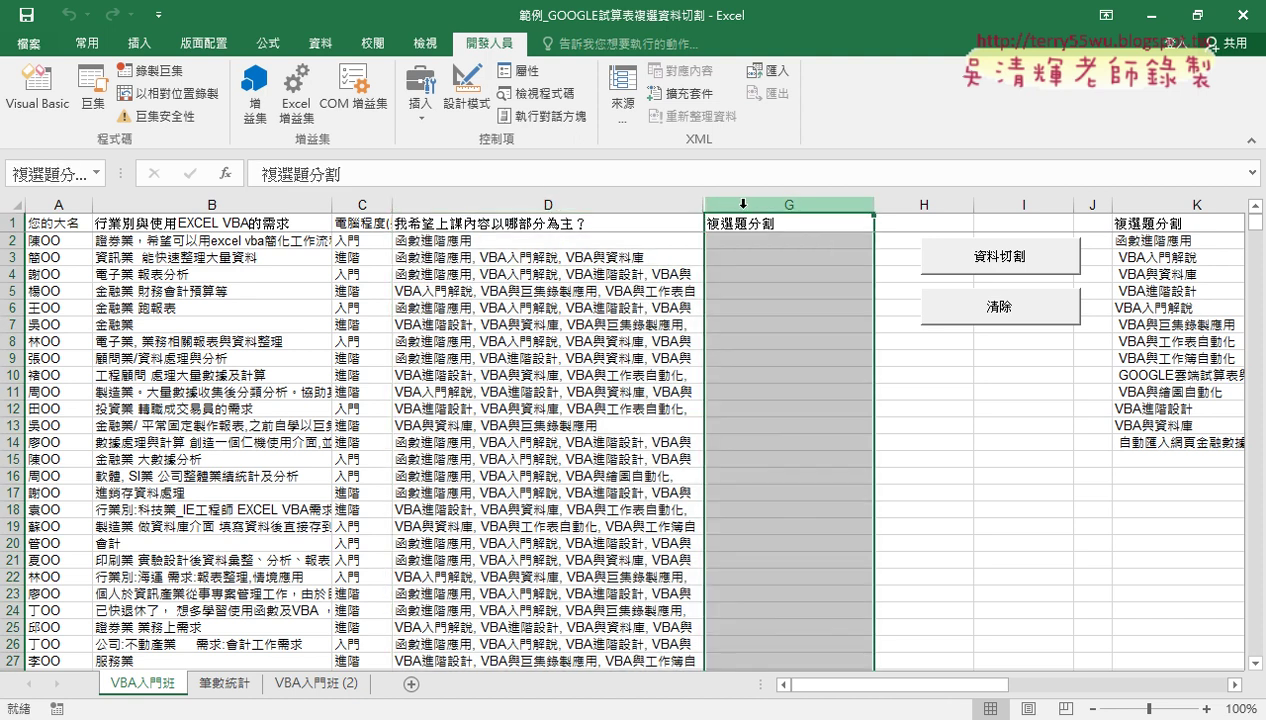
{"action": "left_click", "coordinate": [472, 257]}
{"action": "left_click", "coordinate": [431, 239]}
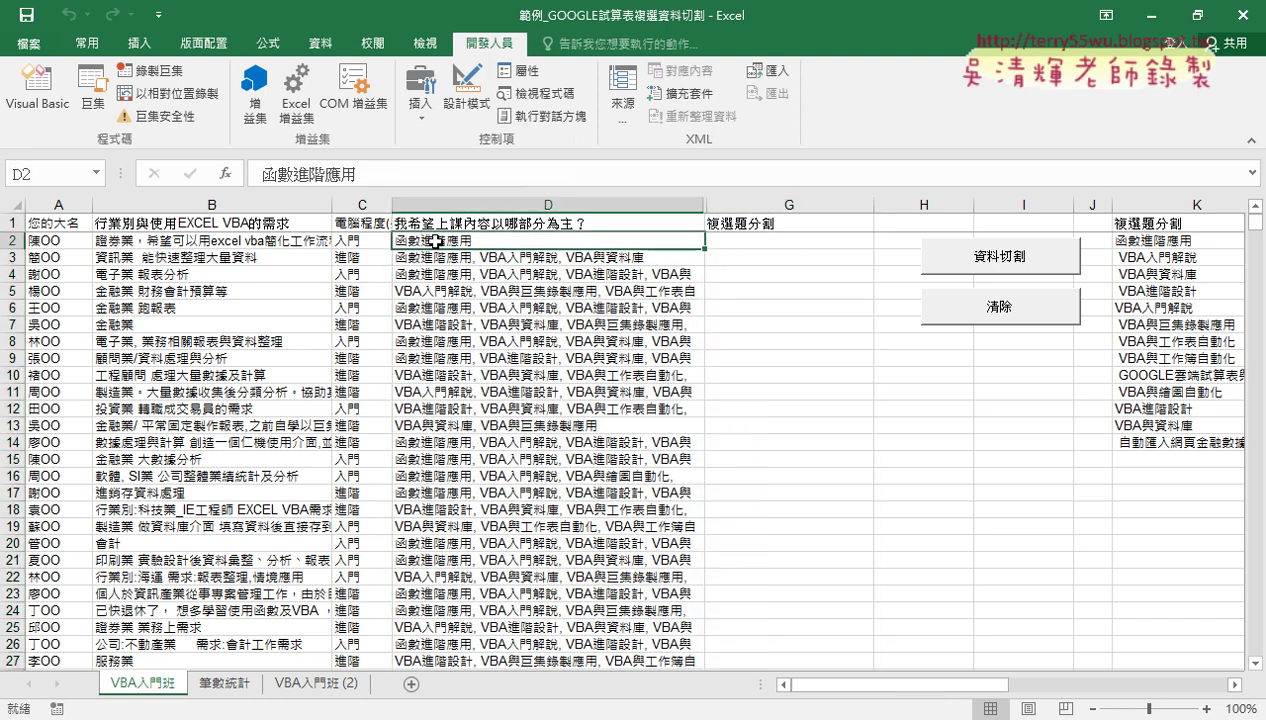
{"action": "left_click", "coordinate": [708, 238]}
{"action": "left_click", "coordinate": [495, 255]}
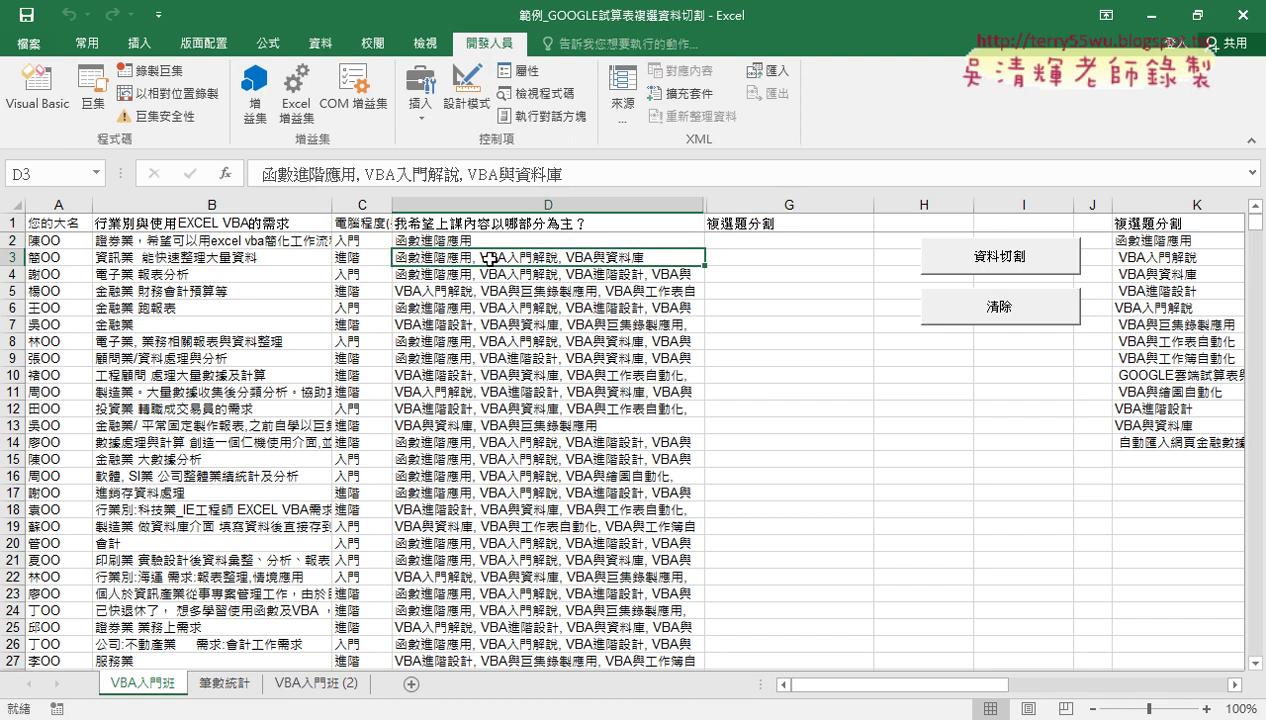
{"action": "left_click", "coordinate": [788, 257]}
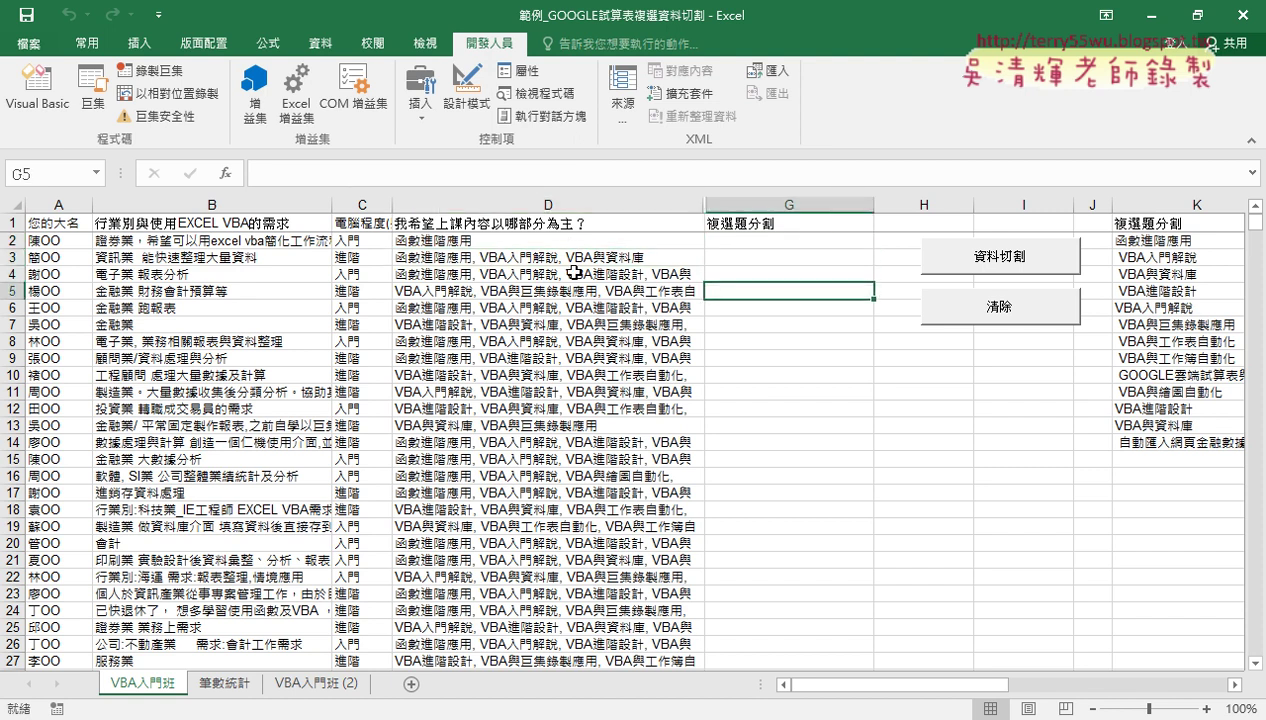
{"action": "left_click", "coordinate": [477, 257]}
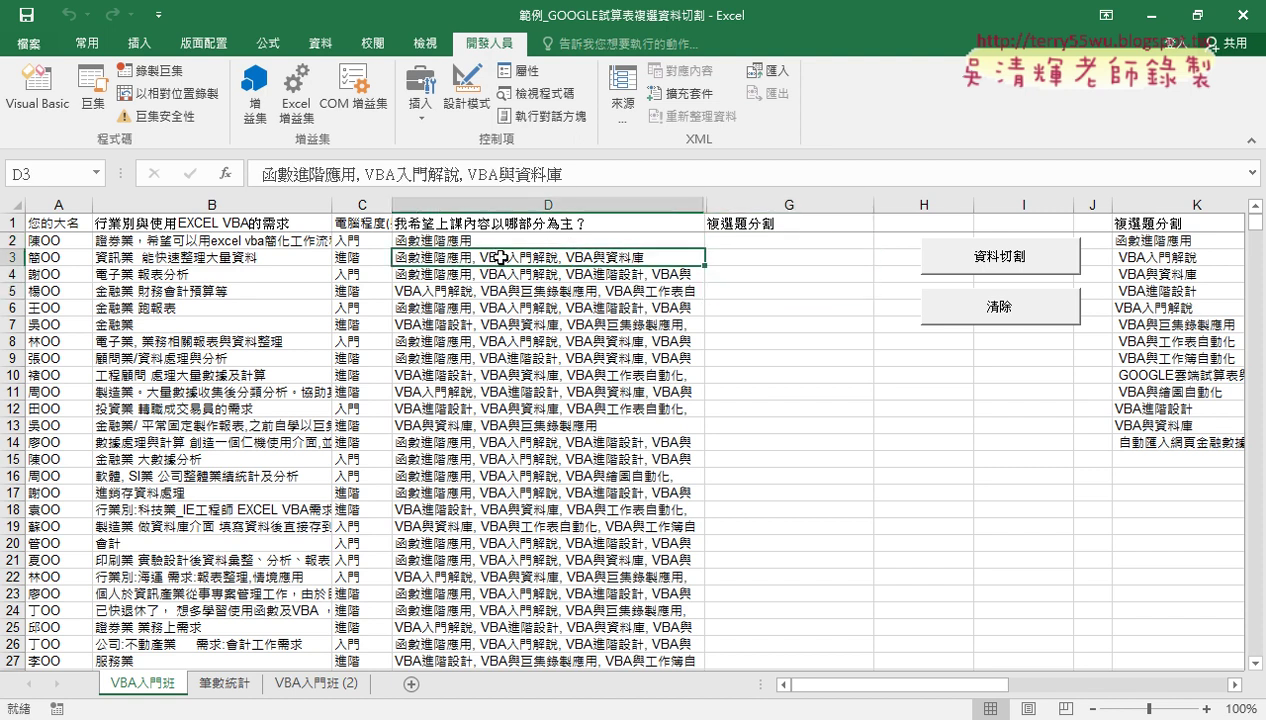
{"action": "left_click_drag", "start_coordinate": [381, 272], "coordinate": [660, 262]}
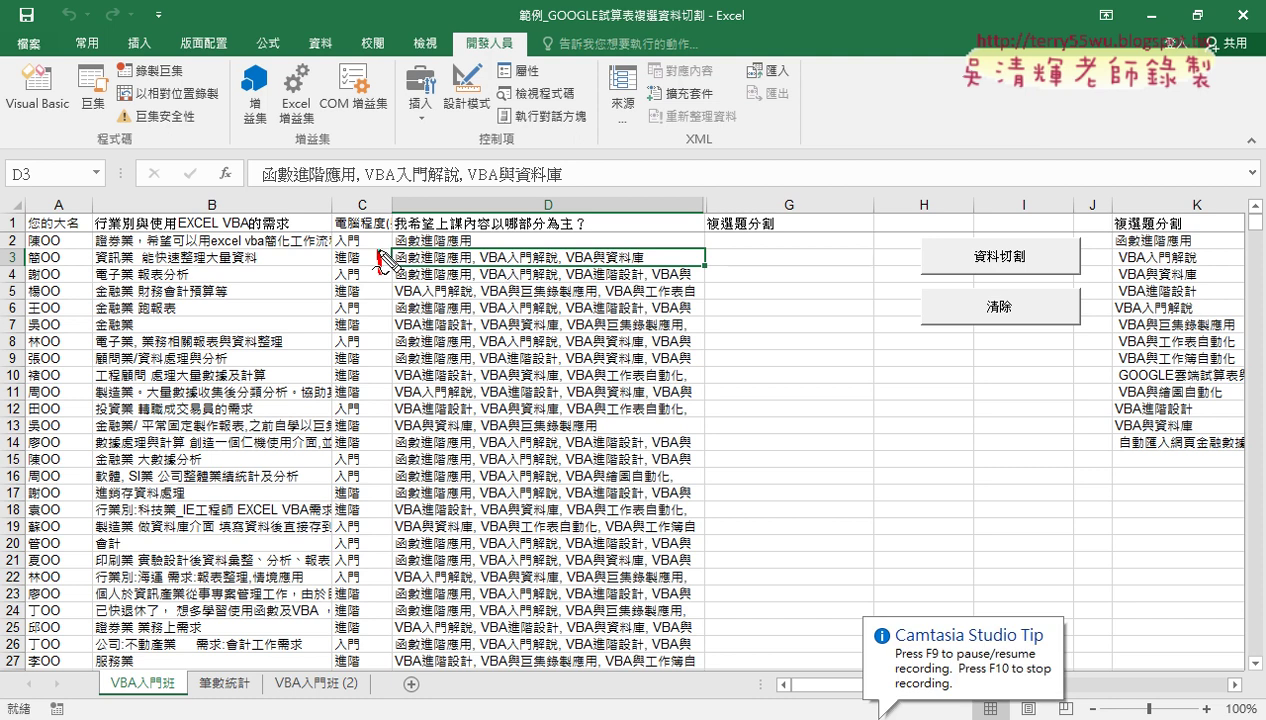
{"action": "left_click_drag", "start_coordinate": [390, 278], "coordinate": [690, 276]}
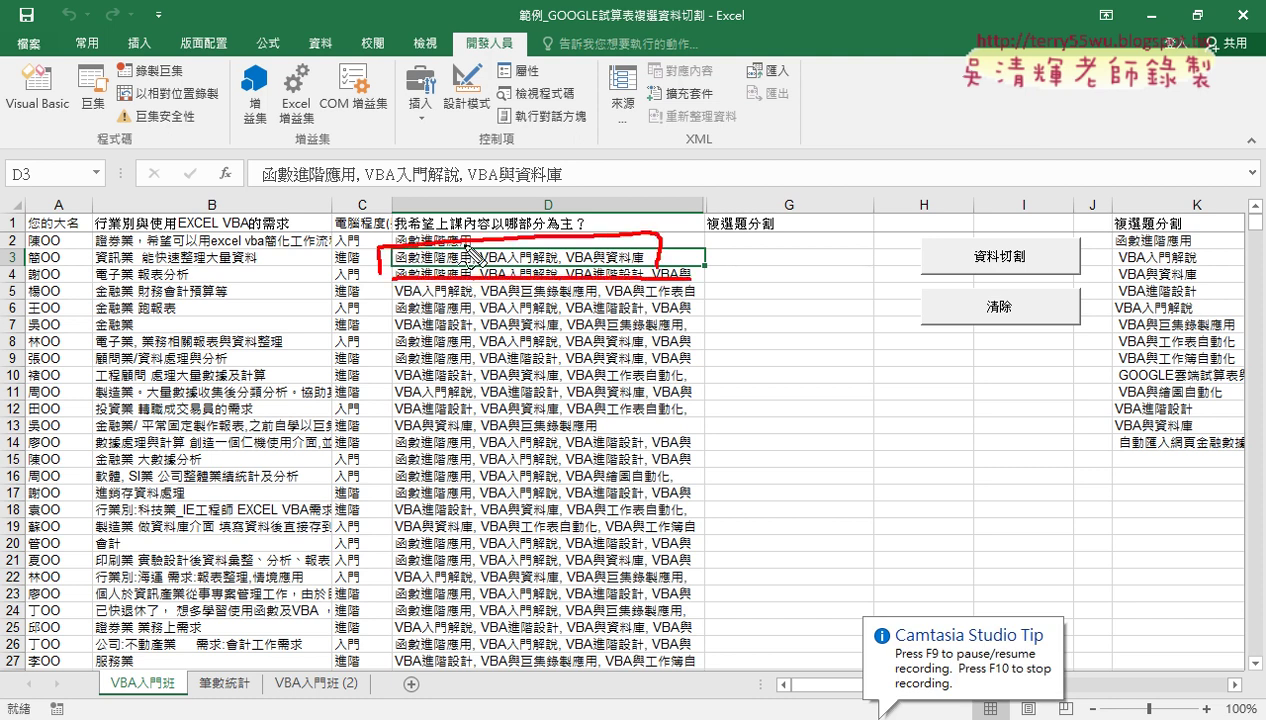
{"action": "left_click_drag", "start_coordinate": [467, 240], "coordinate": [467, 270]}
{"action": "left_click_drag", "start_coordinate": [557, 232], "coordinate": [557, 270]}
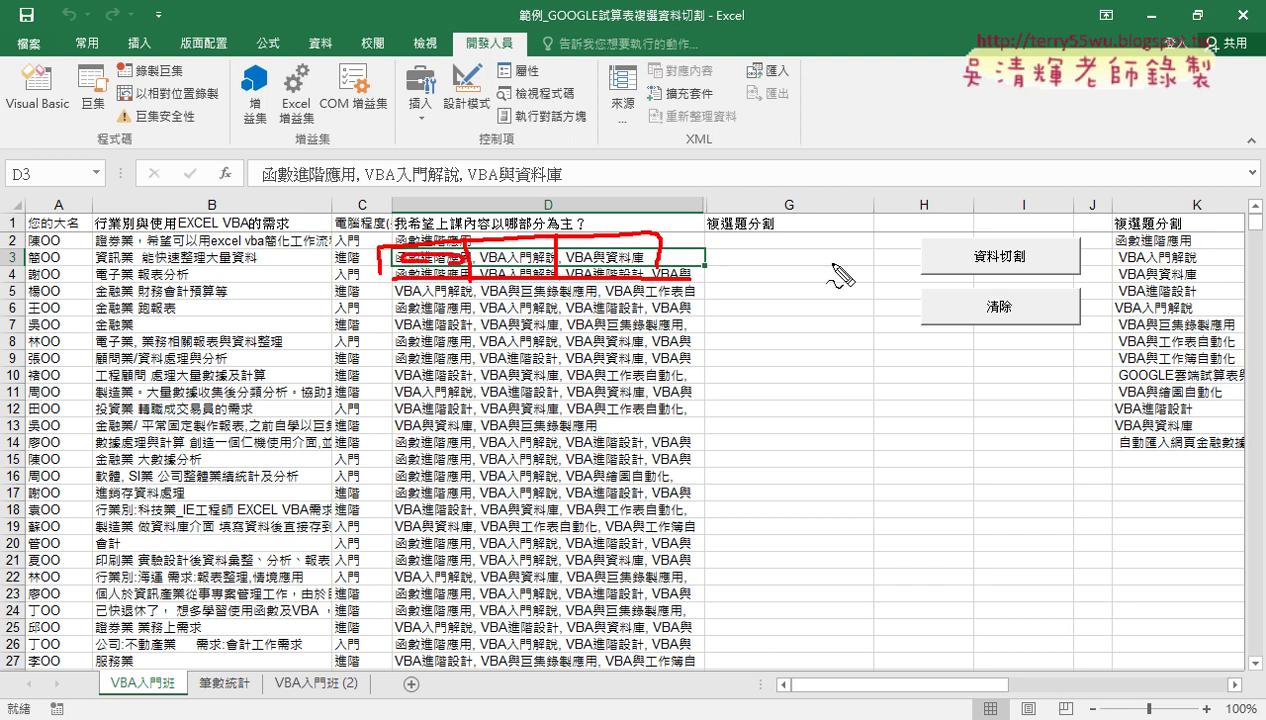
{"action": "left_click_drag", "start_coordinate": [748, 262], "coordinate": [785, 268]}
{"action": "left_click_drag", "start_coordinate": [478, 280], "coordinate": [548, 268]}
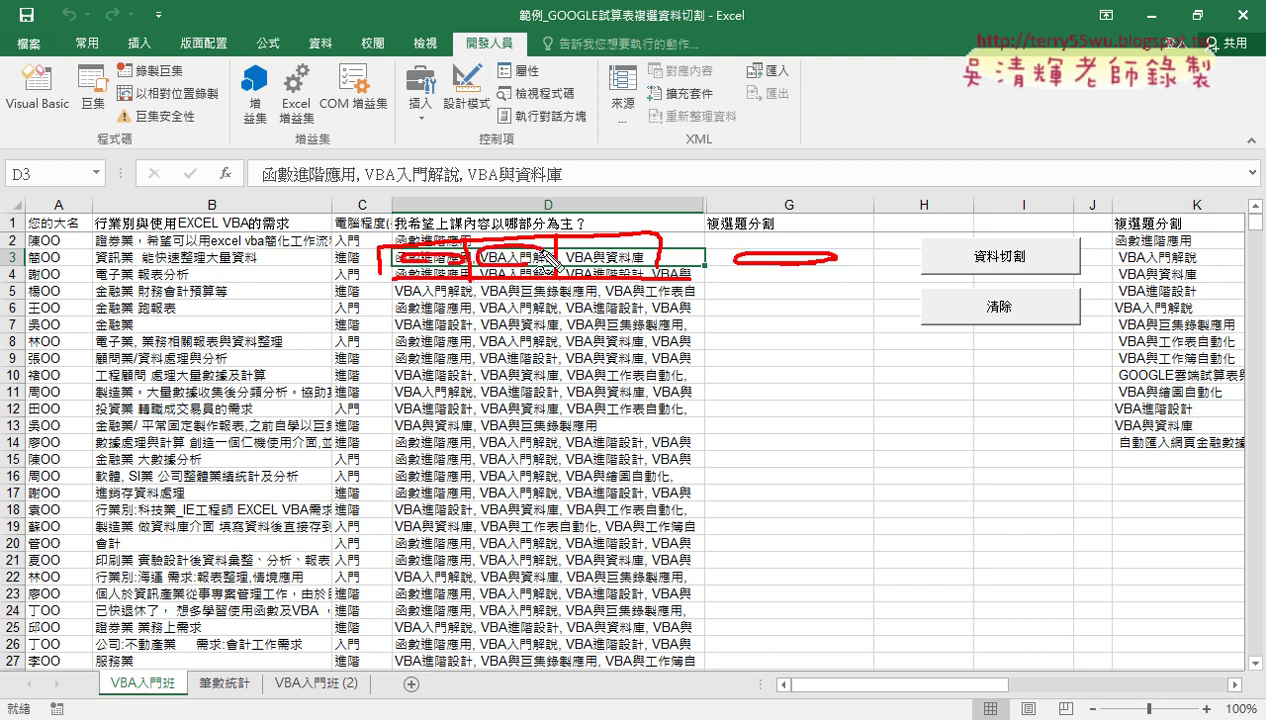
{"action": "left_click_drag", "start_coordinate": [745, 278], "coordinate": [826, 282]}
{"action": "left_click_drag", "start_coordinate": [566, 280], "coordinate": [660, 262]}
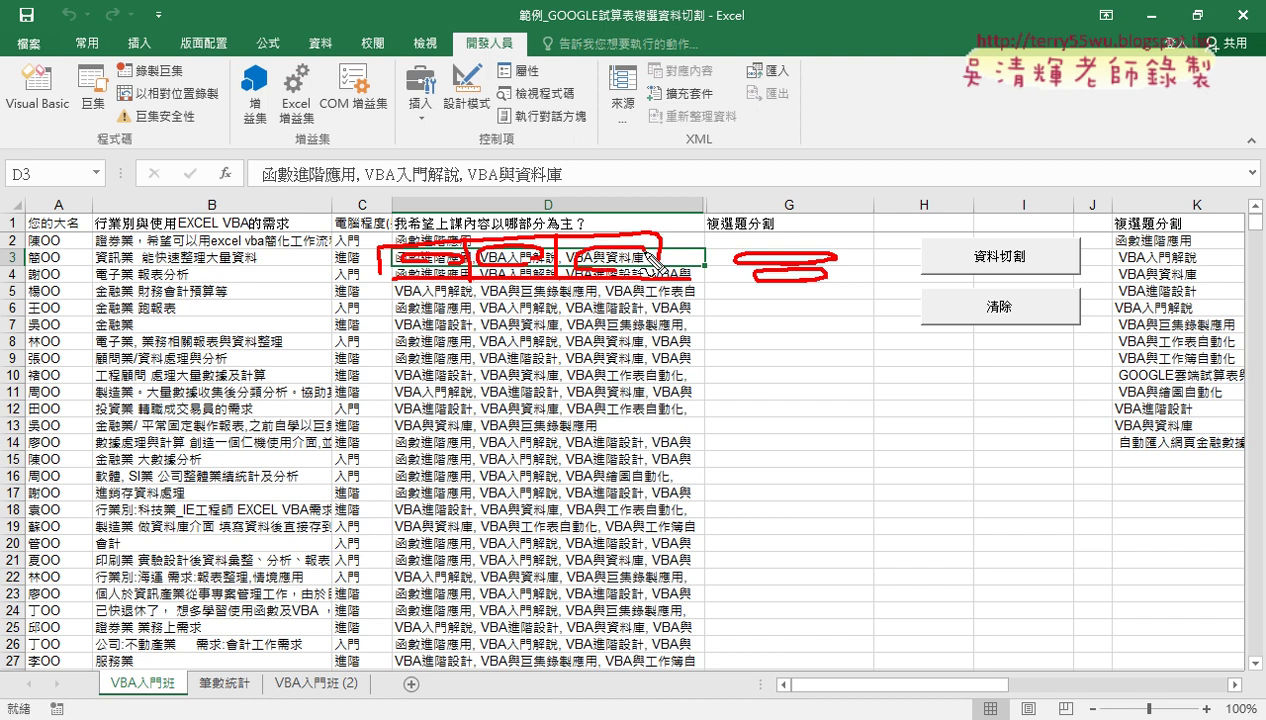
{"action": "mouse_move", "coordinate": [755, 280]}
{"action": "left_mouse_down"}
{"action": "mouse_move", "coordinate": [829, 291]}
{"action": "mouse_move", "coordinate": [805, 330]}
{"action": "mouse_move", "coordinate": [824, 418]}
{"action": "left_mouse_up"}
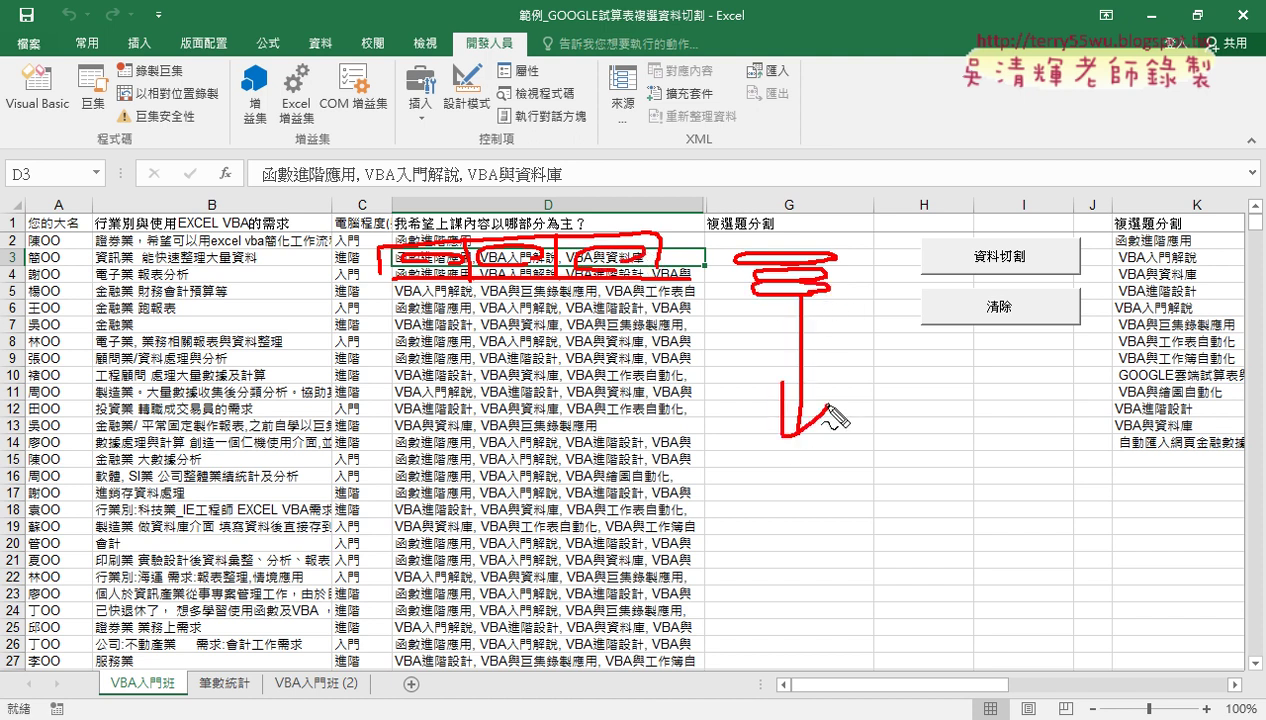
{"action": "key", "text": "Escape"}
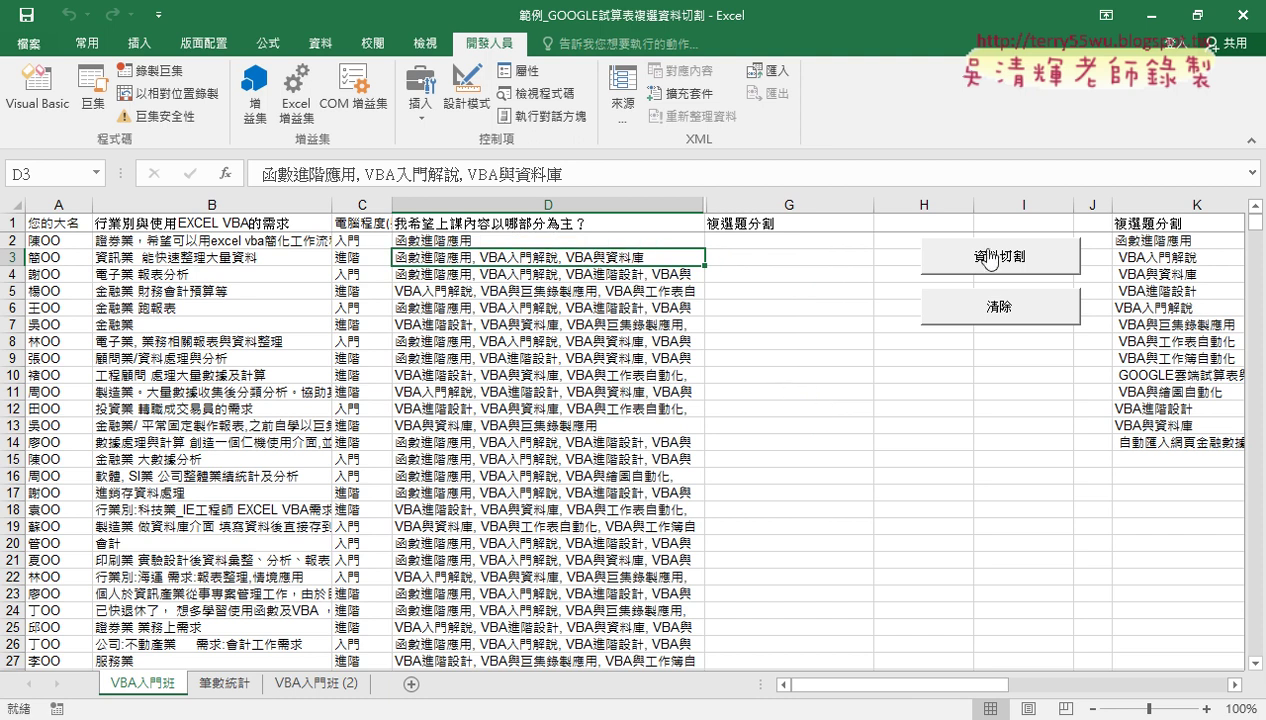
Split column D into column G with 資料切割, clear it with 清除, then show sheet VBA入門班 (2)
{"action": "left_click", "coordinate": [989, 258]}
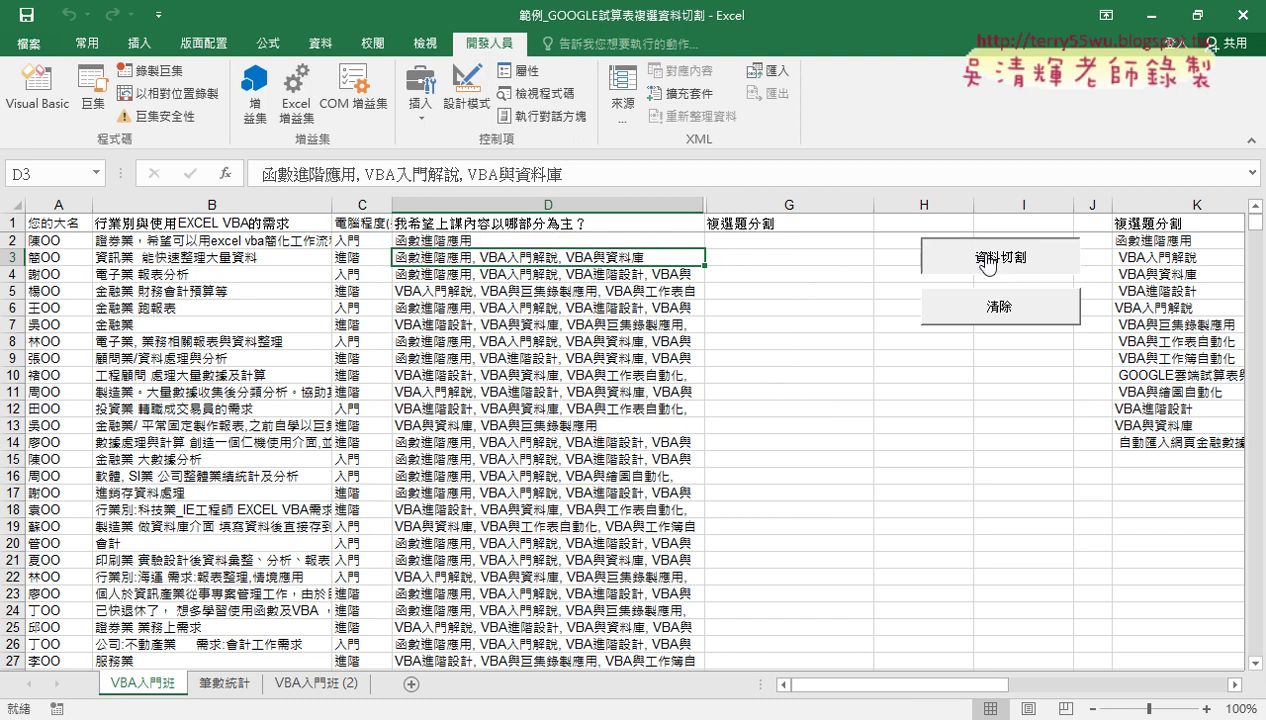
{"action": "left_click", "coordinate": [1028, 312]}
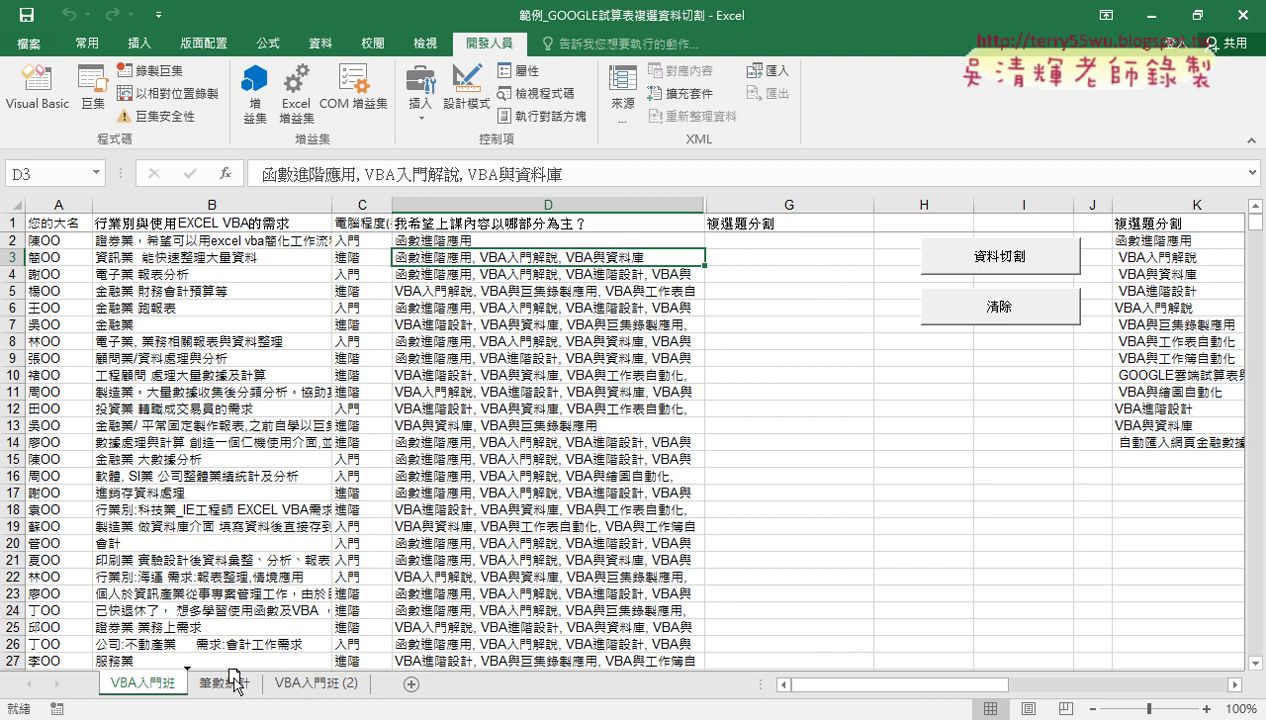
{"action": "left_click", "coordinate": [305, 686]}
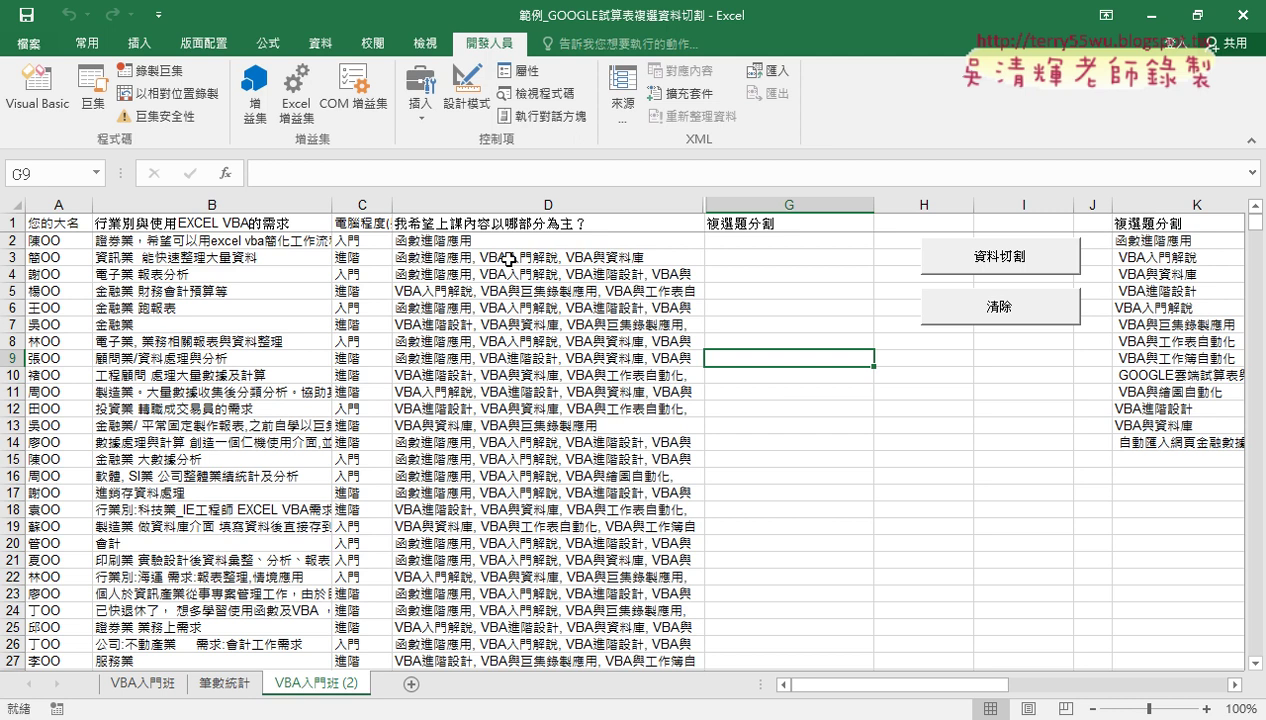
Insert a blank row 4 and move VBA入門解說 from D3 into D4
{"action": "left_click", "coordinate": [473, 253]}
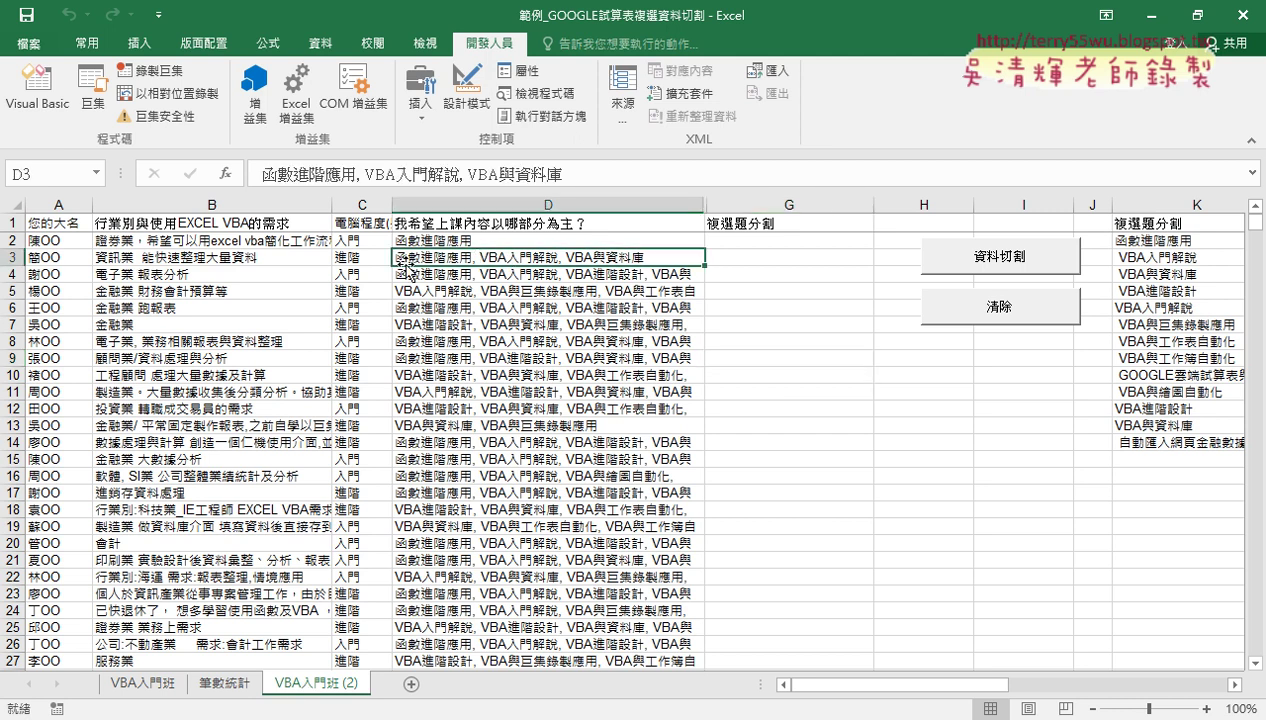
{"action": "left_click", "coordinate": [13, 273]}
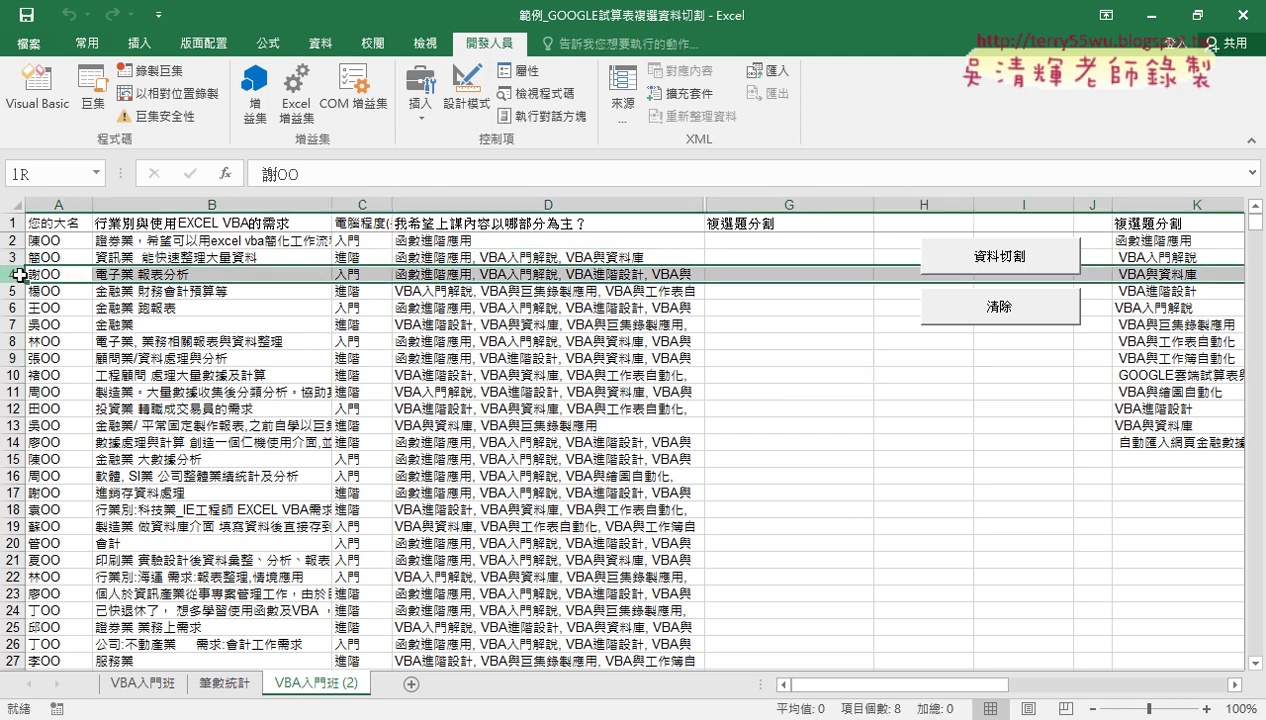
{"action": "right_click", "coordinate": [224, 268]}
{"action": "left_click", "coordinate": [272, 407]}
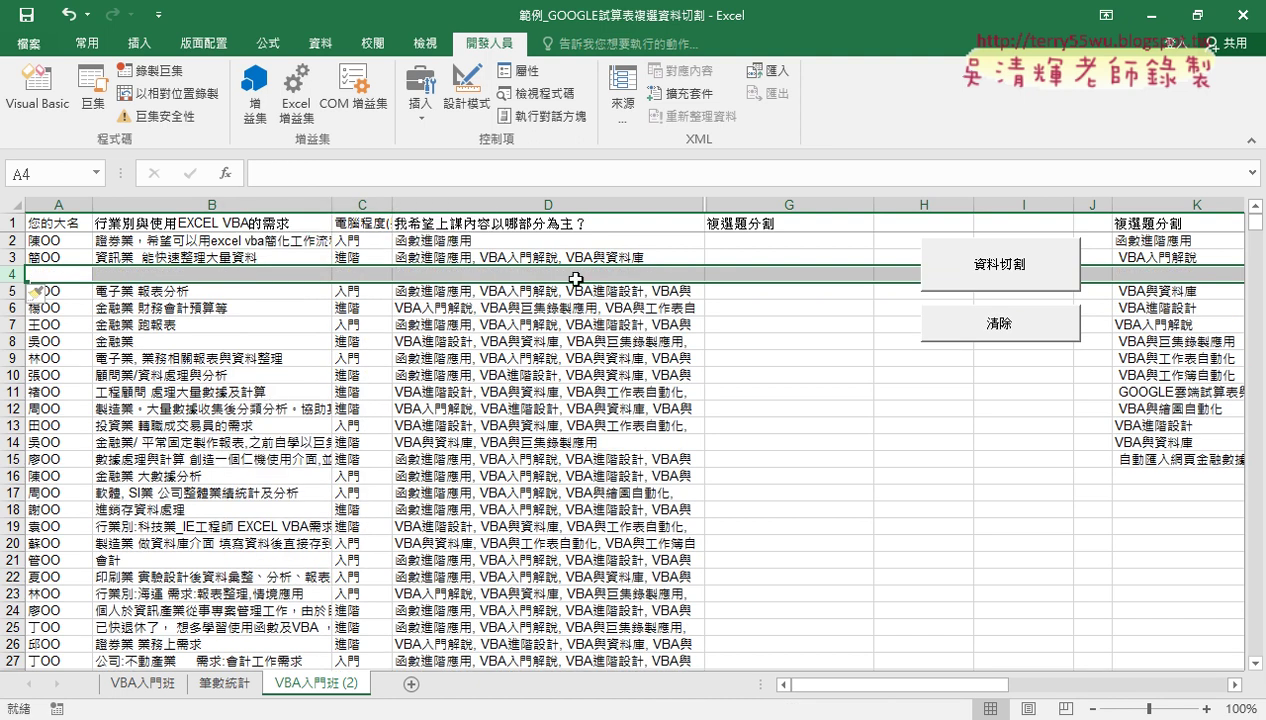
{"action": "double_click", "coordinate": [490, 257]}
{"action": "left_click_drag", "start_coordinate": [486, 272], "coordinate": [566, 272]}
{"action": "key", "text": "ctrl+c"}
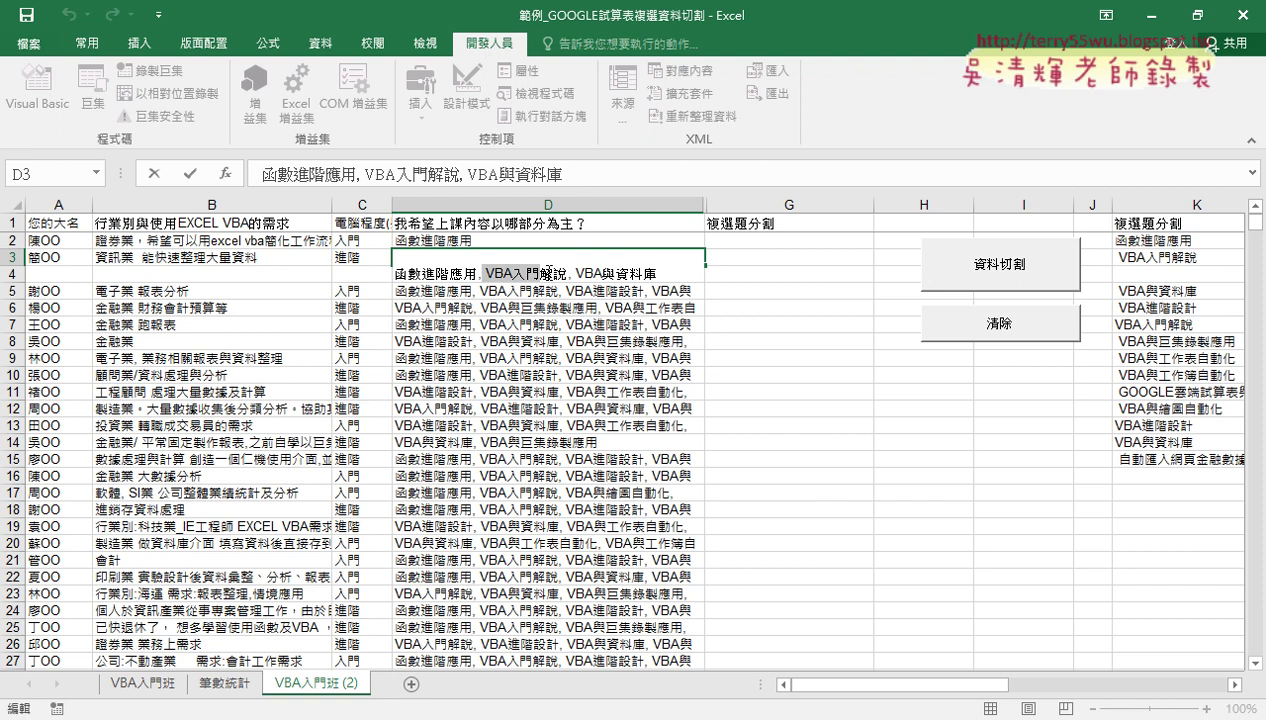
{"action": "right_click", "coordinate": [530, 270]}
{"action": "left_click", "coordinate": [558, 286]}
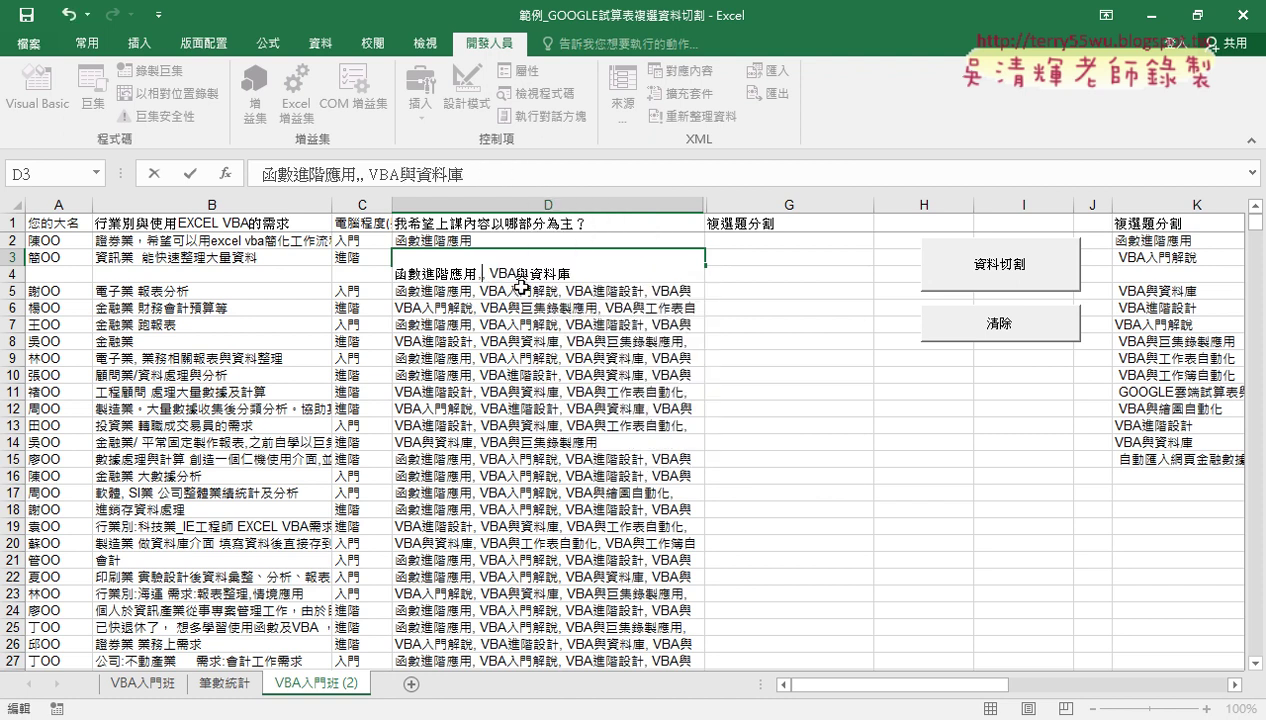
{"action": "left_click", "coordinate": [455, 322]}
{"action": "right_click", "coordinate": [468, 274]}
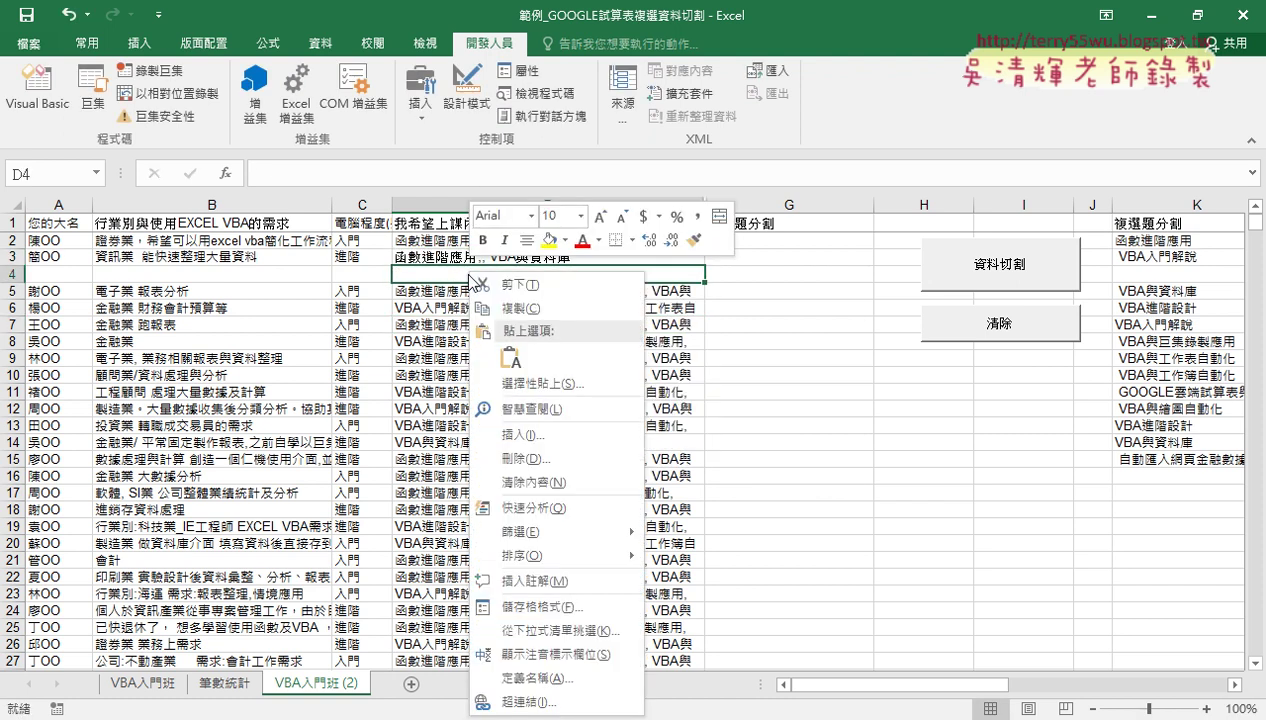
{"action": "left_click", "coordinate": [505, 347]}
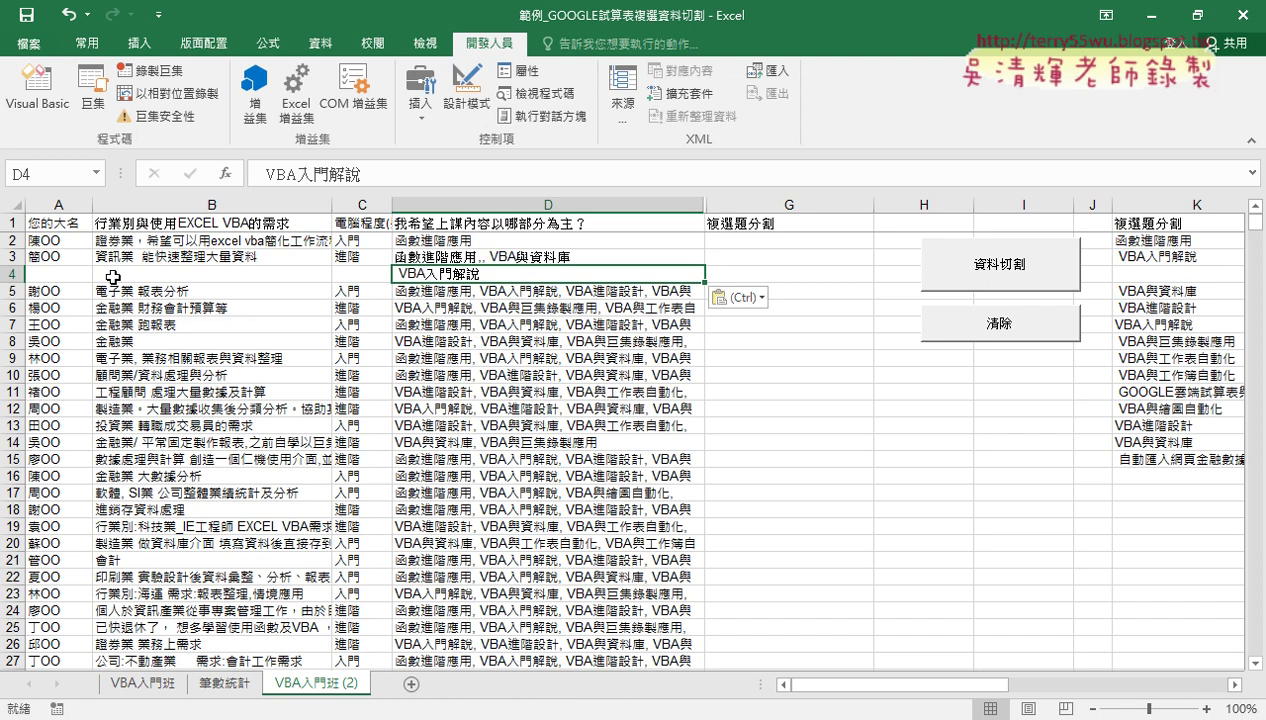
Copy row 3's A3:C3 details into A4:C4, undoing an accidental extra row insert
{"action": "left_click_drag", "start_coordinate": [55, 257], "coordinate": [328, 258]}
{"action": "right_click", "coordinate": [328, 258]}
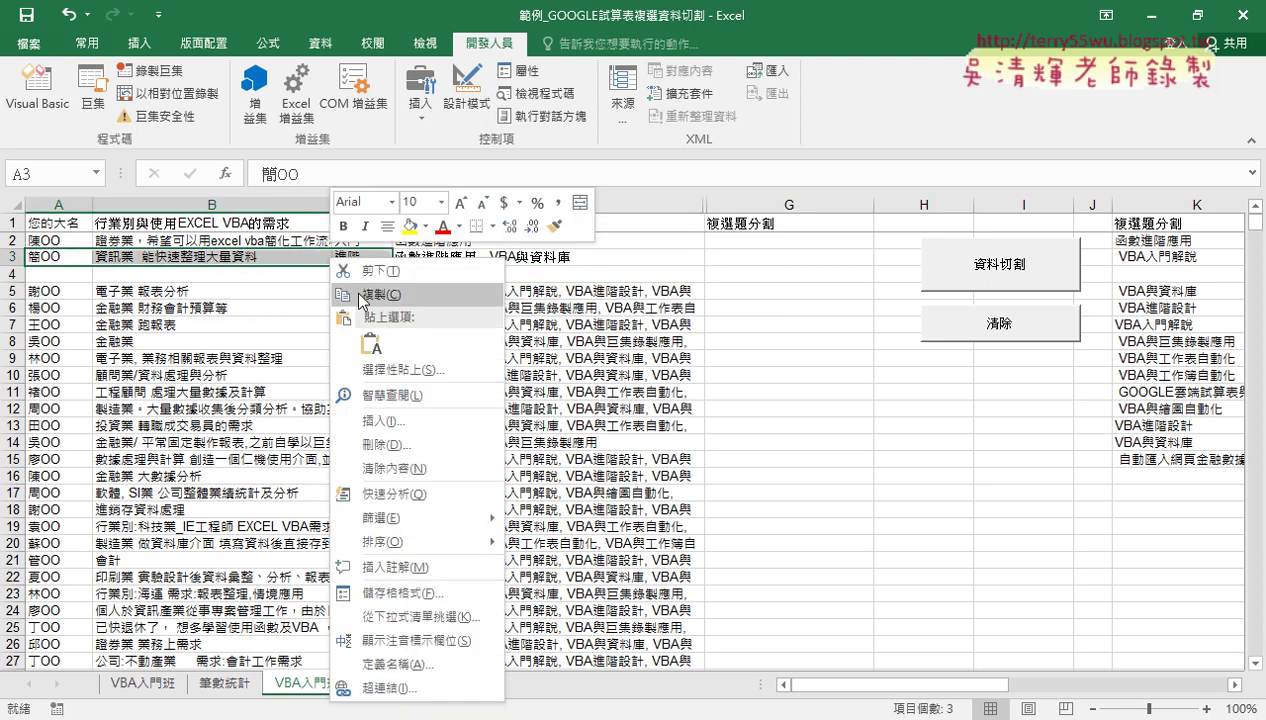
{"action": "left_click", "coordinate": [365, 296]}
{"action": "left_click", "coordinate": [60, 272]}
{"action": "right_click", "coordinate": [62, 272]}
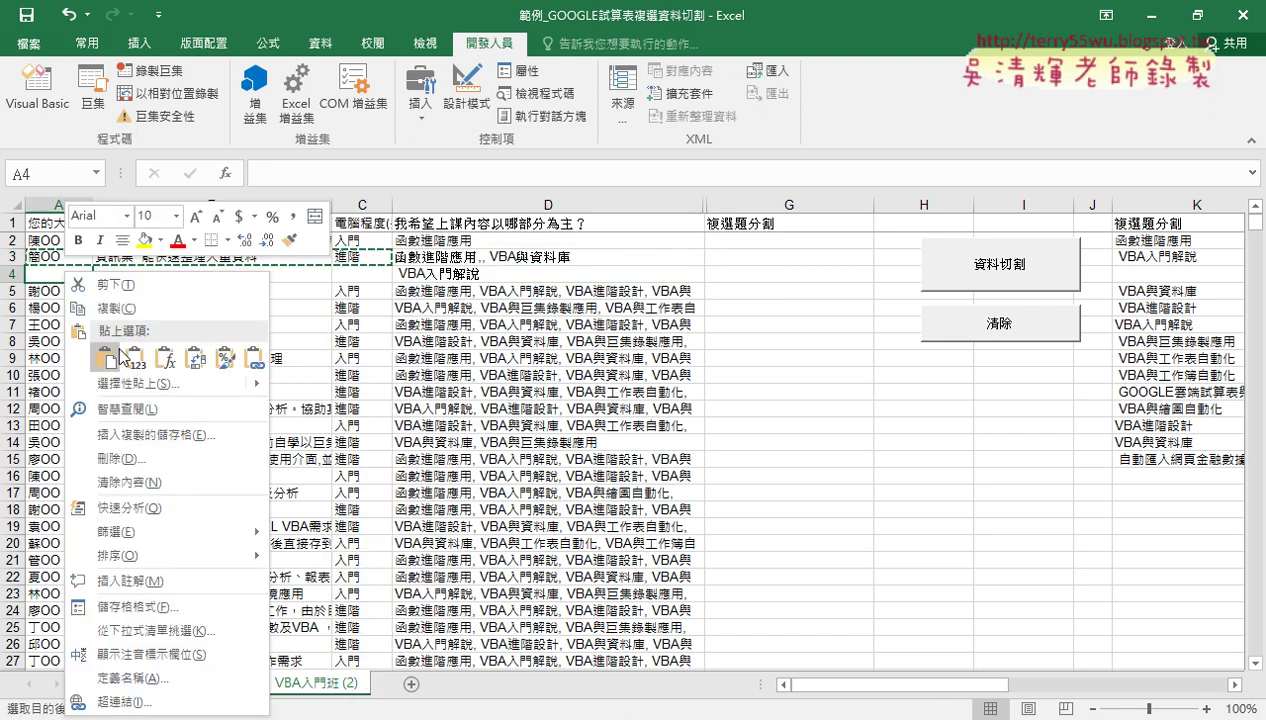
{"action": "left_click", "coordinate": [106, 357]}
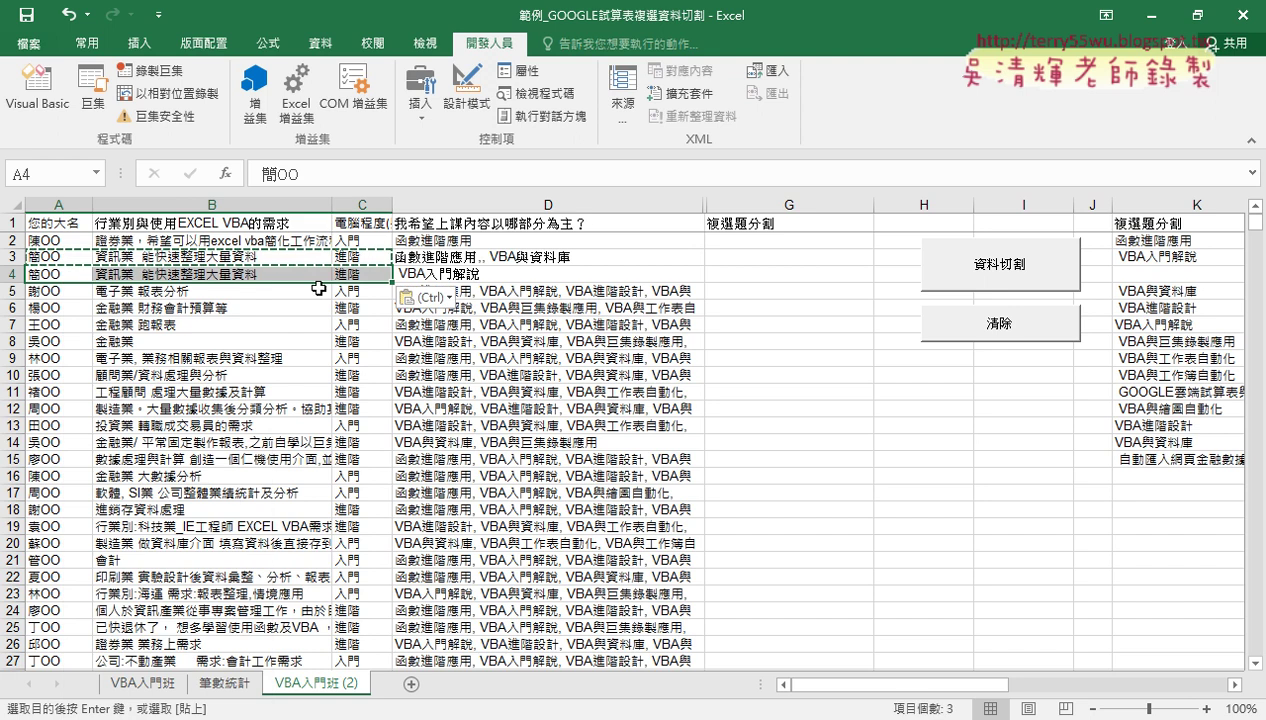
{"action": "left_click", "coordinate": [15, 273]}
{"action": "right_click", "coordinate": [145, 273]}
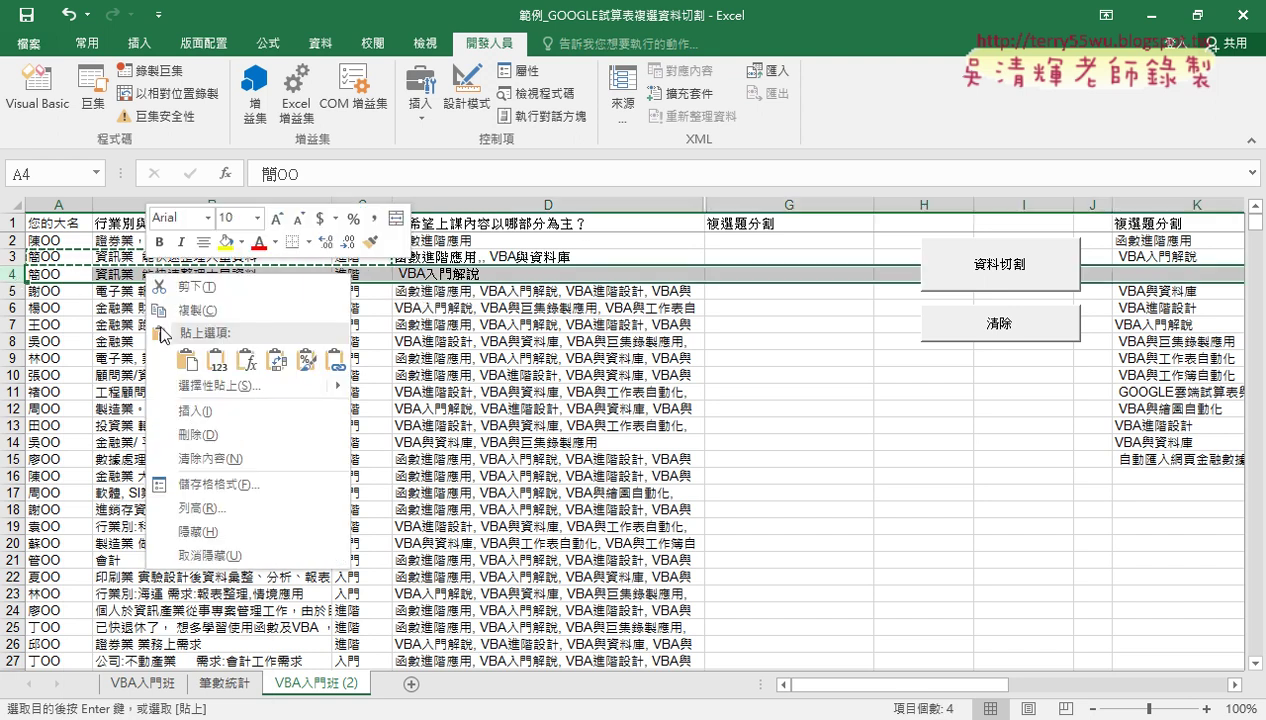
{"action": "left_click", "coordinate": [250, 409]}
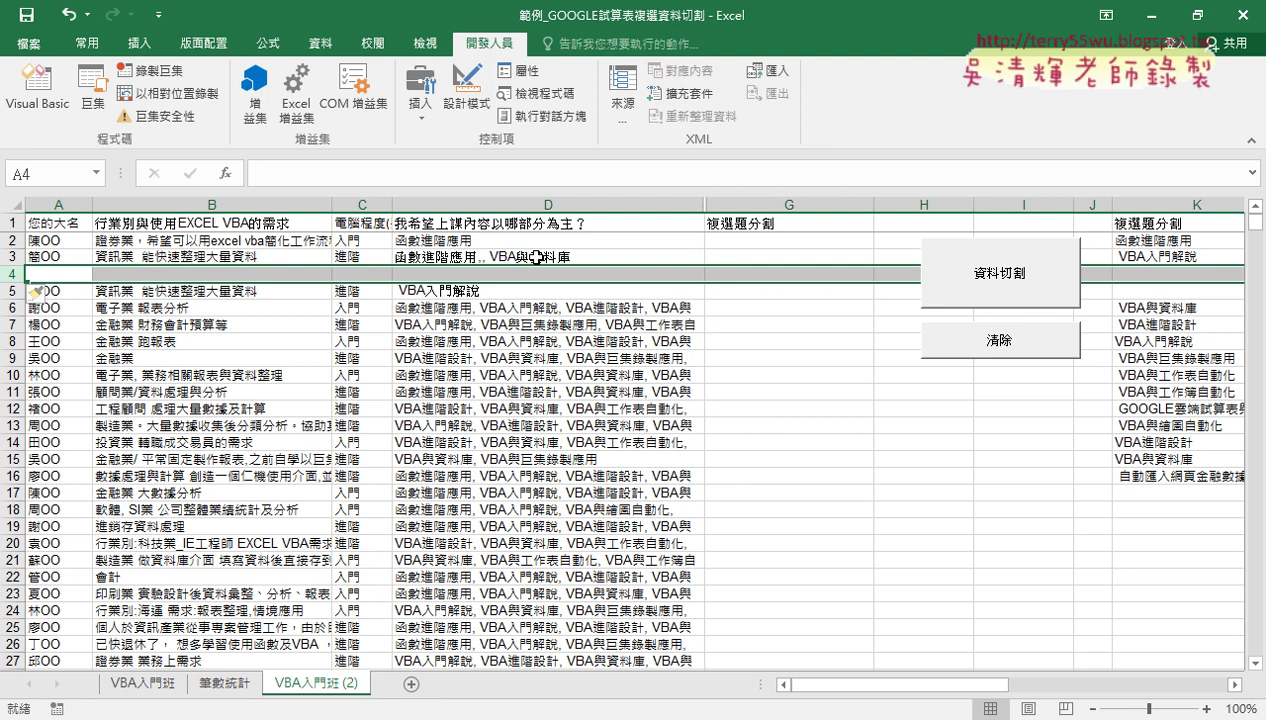
{"action": "key", "text": "ctrl+z"}
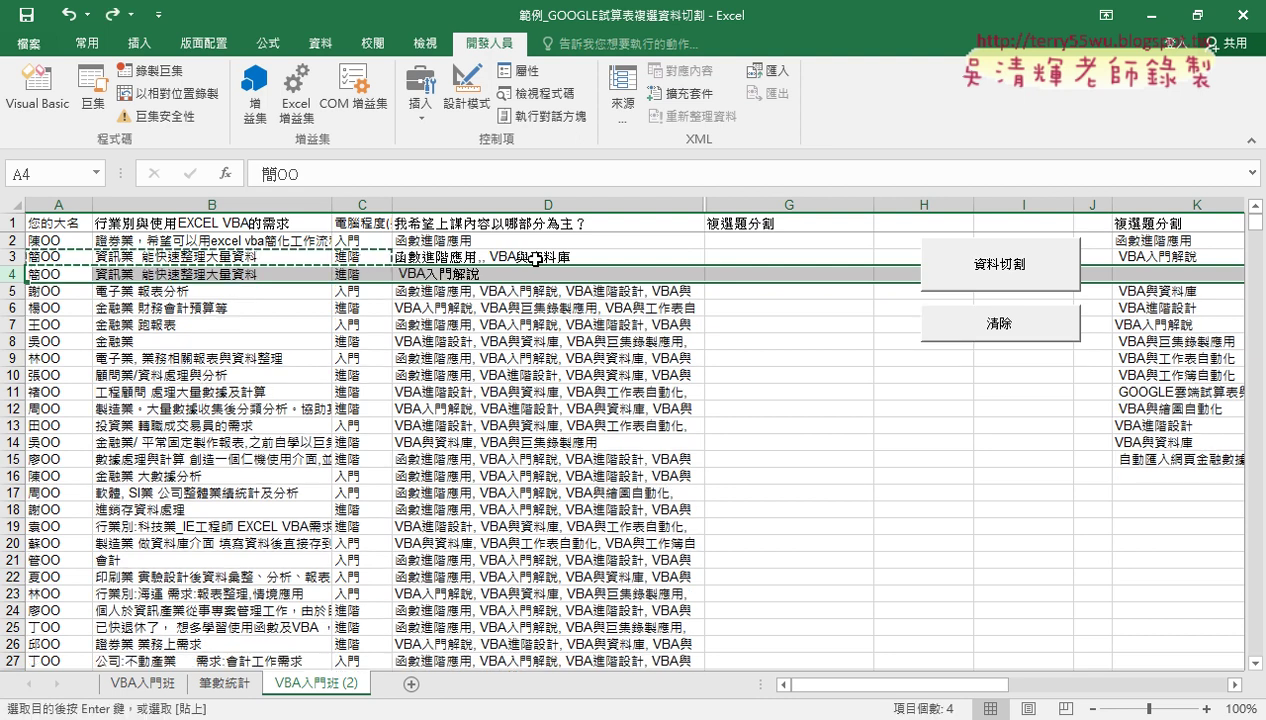
Insert a blank row 5 and move VBA與資料庫 from D3 into D5
{"action": "left_click", "coordinate": [12, 290]}
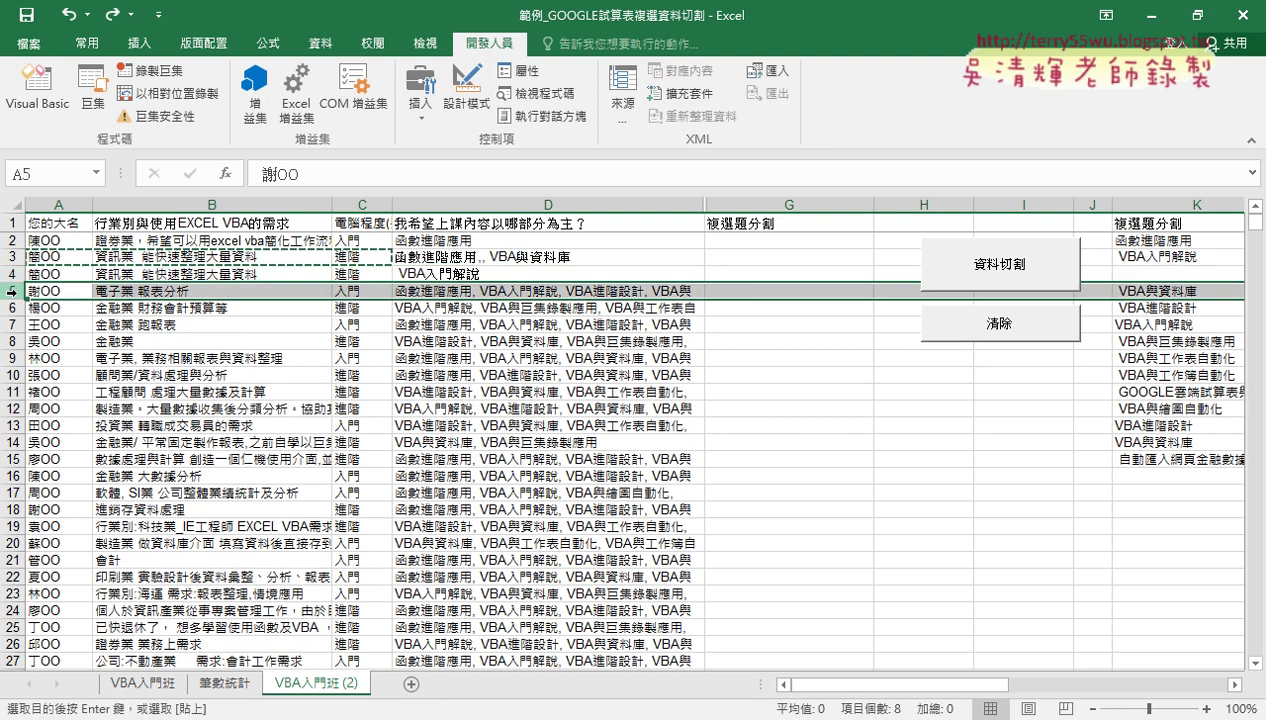
{"action": "right_click", "coordinate": [102, 290]}
{"action": "left_click", "coordinate": [147, 428]}
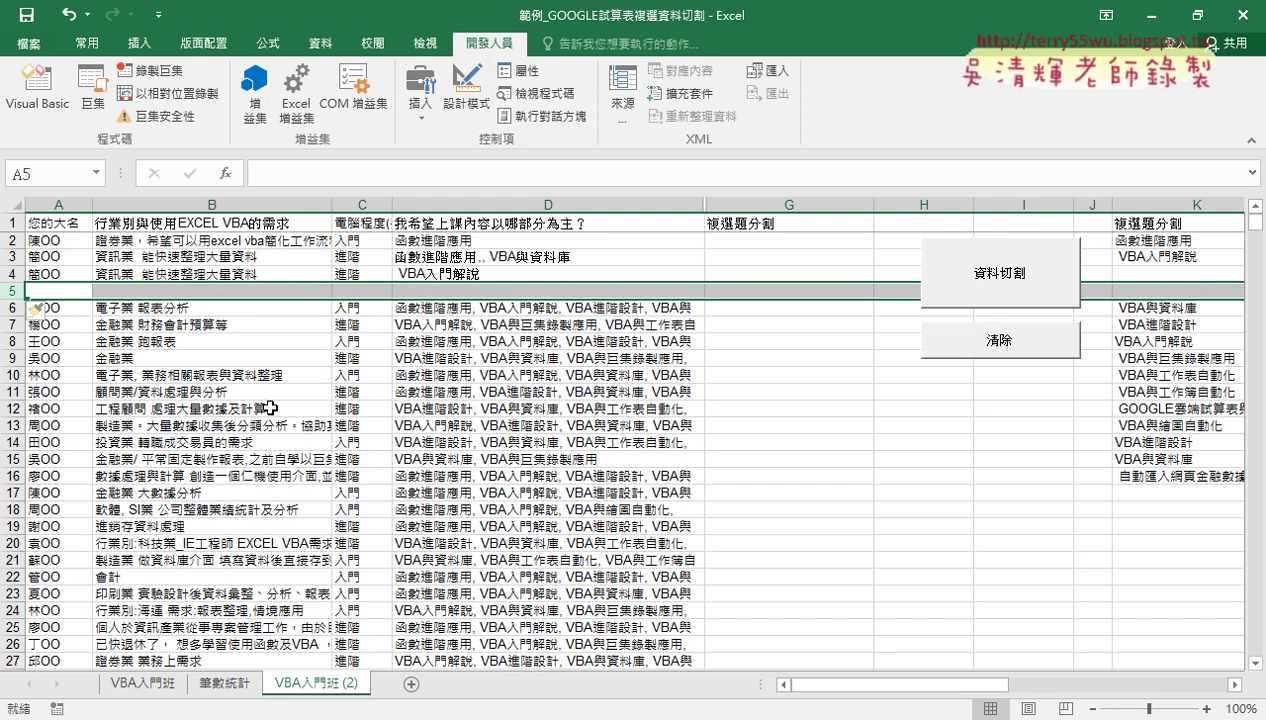
{"action": "double_click", "coordinate": [545, 256]}
{"action": "left_click_drag", "start_coordinate": [490, 270], "coordinate": [590, 271]}
{"action": "right_click", "coordinate": [588, 271]}
{"action": "left_click", "coordinate": [600, 285]}
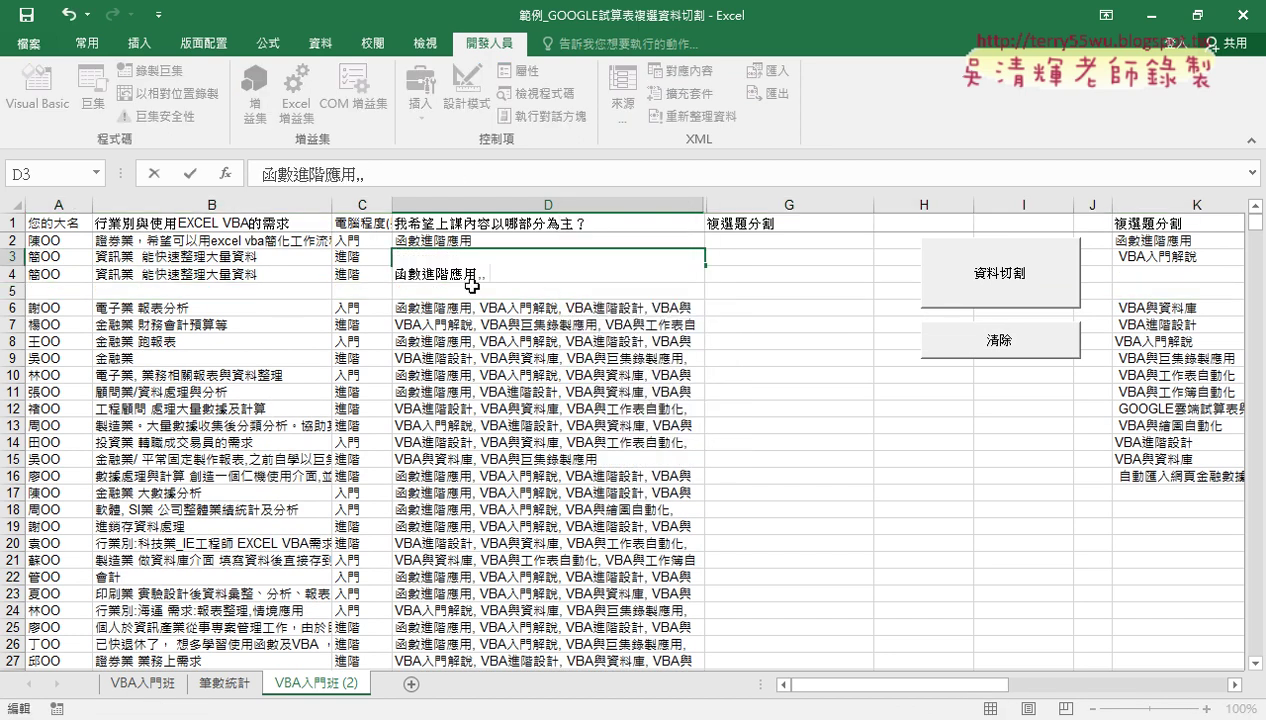
{"action": "left_click", "coordinate": [470, 291]}
{"action": "right_click", "coordinate": [467, 290]}
{"action": "left_click", "coordinate": [507, 375]}
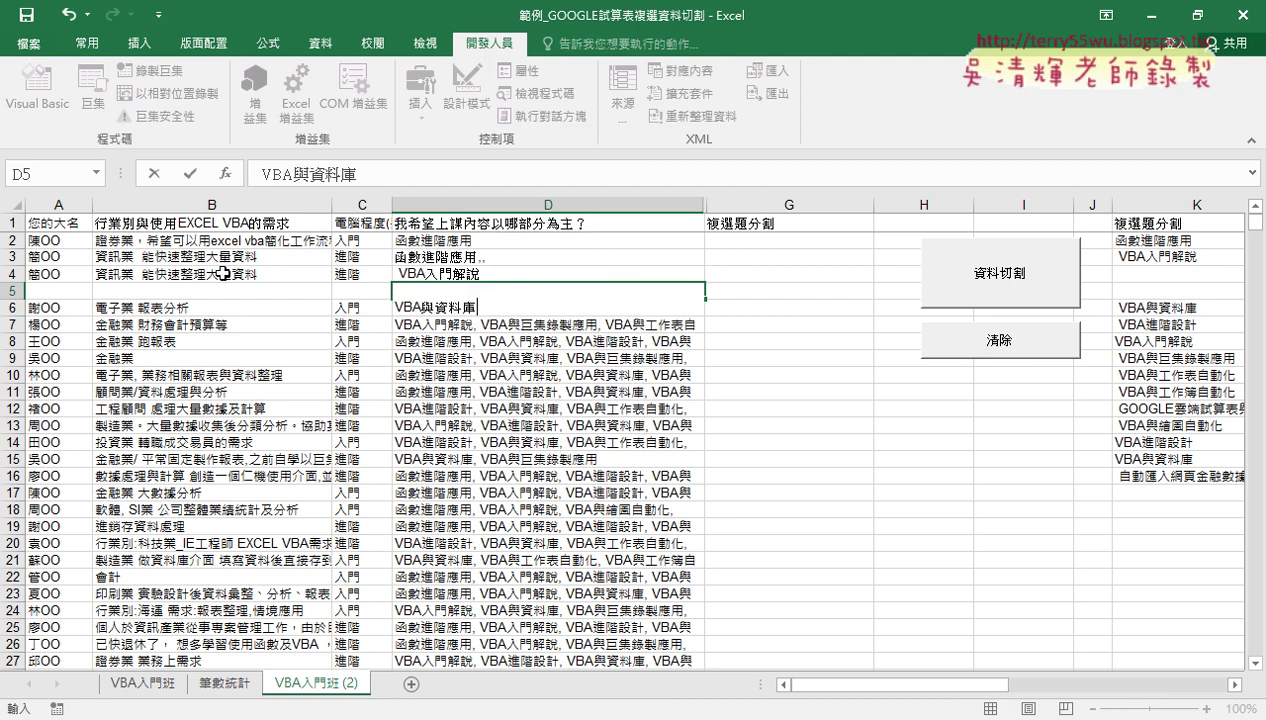
Copy the A4:C4 details into A5:C5, then select the split answers in D3:D5
{"action": "left_click_drag", "start_coordinate": [50, 273], "coordinate": [372, 267]}
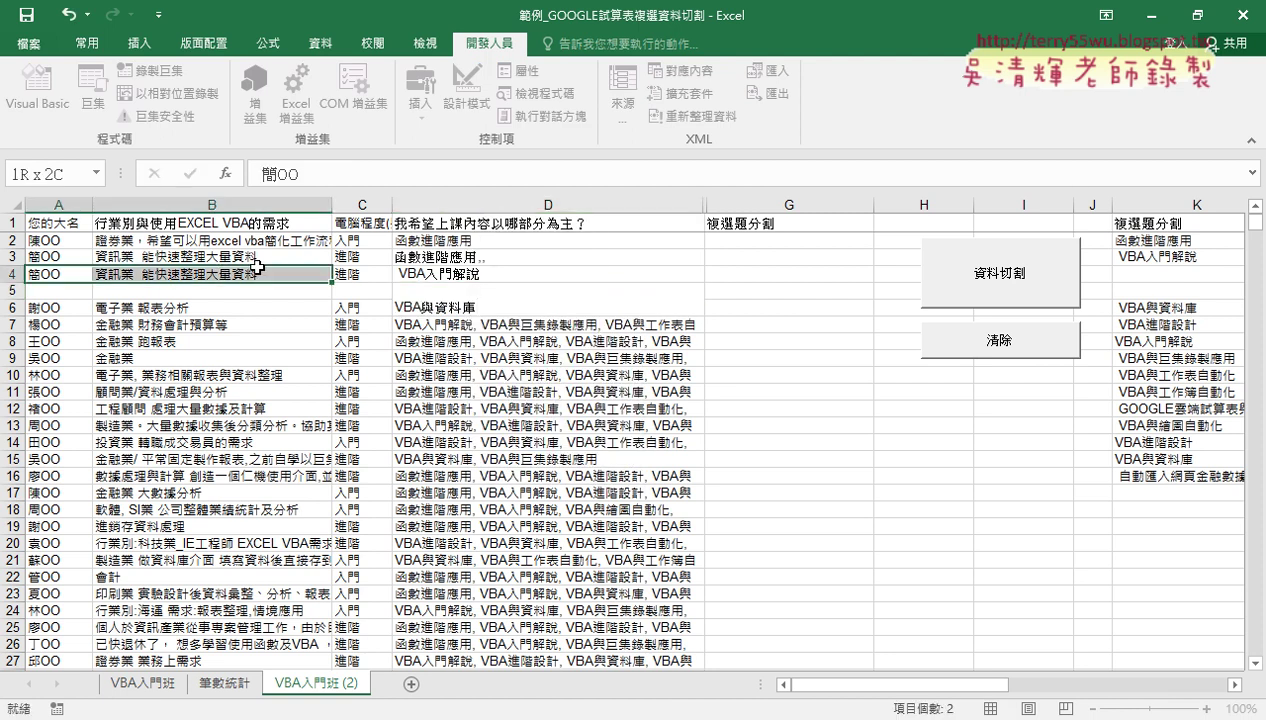
{"action": "right_click", "coordinate": [372, 269]}
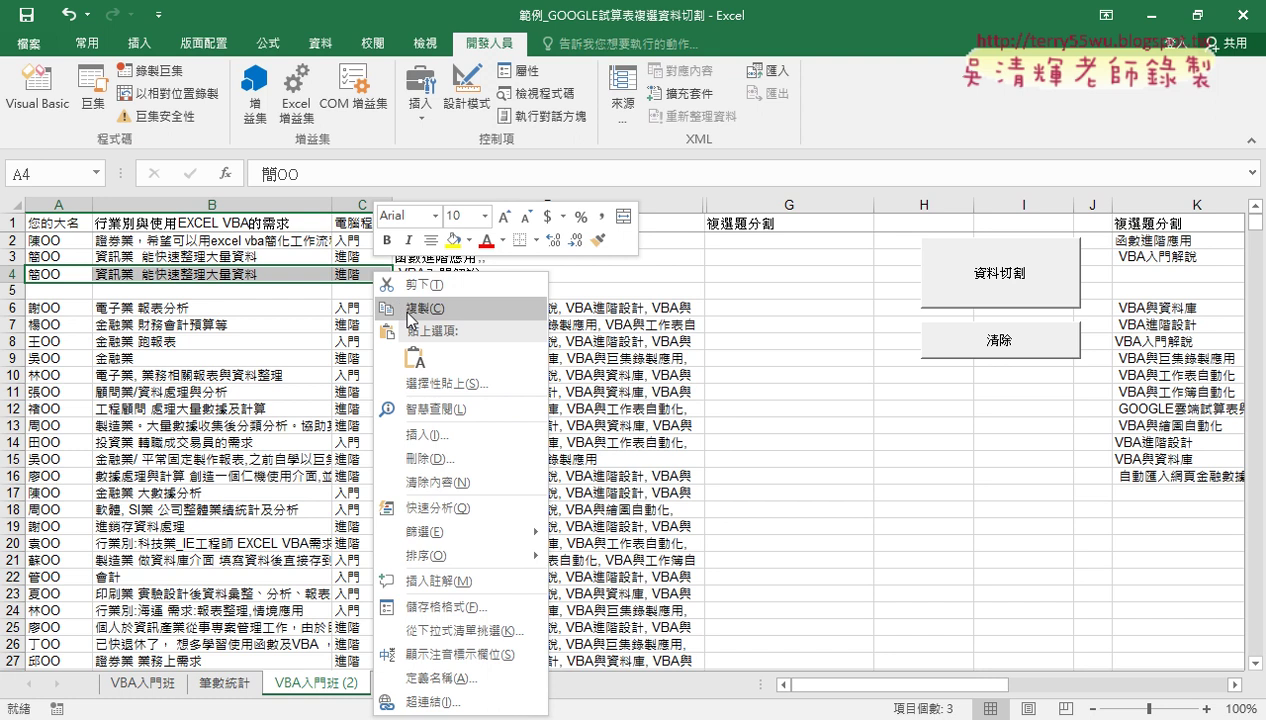
{"action": "left_click", "coordinate": [400, 310]}
{"action": "right_click", "coordinate": [66, 293]}
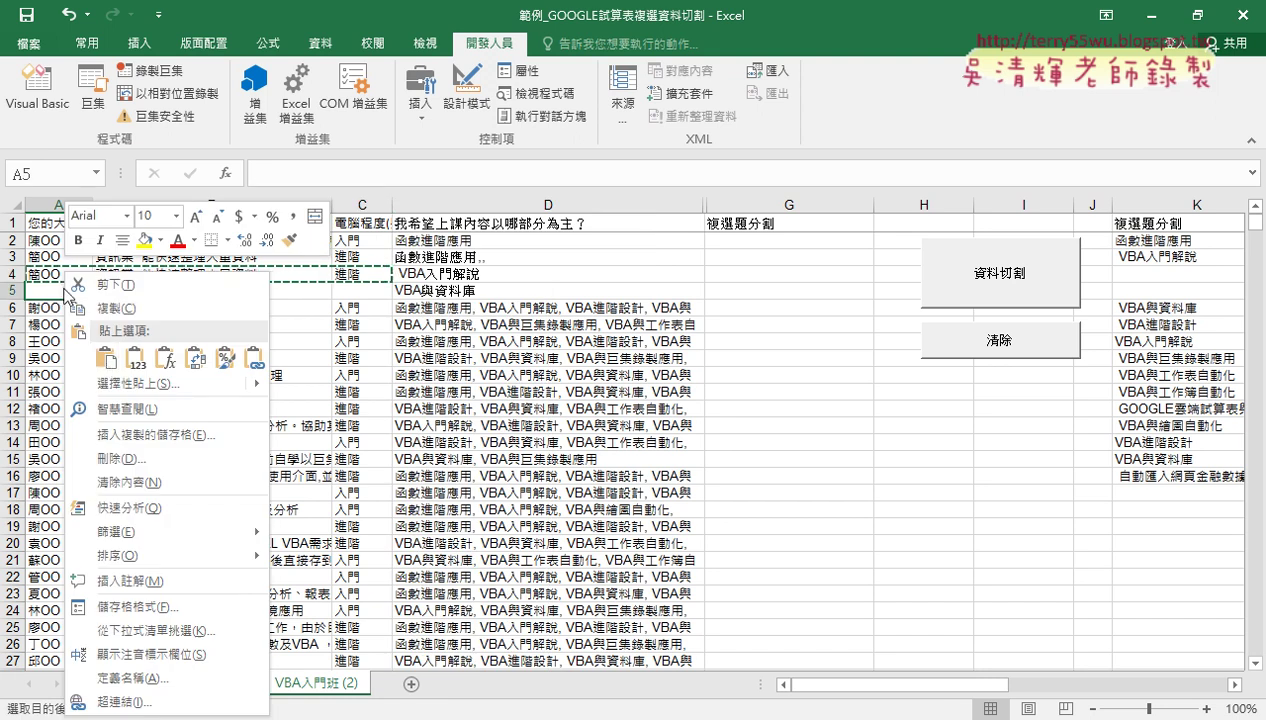
{"action": "left_click", "coordinate": [105, 357]}
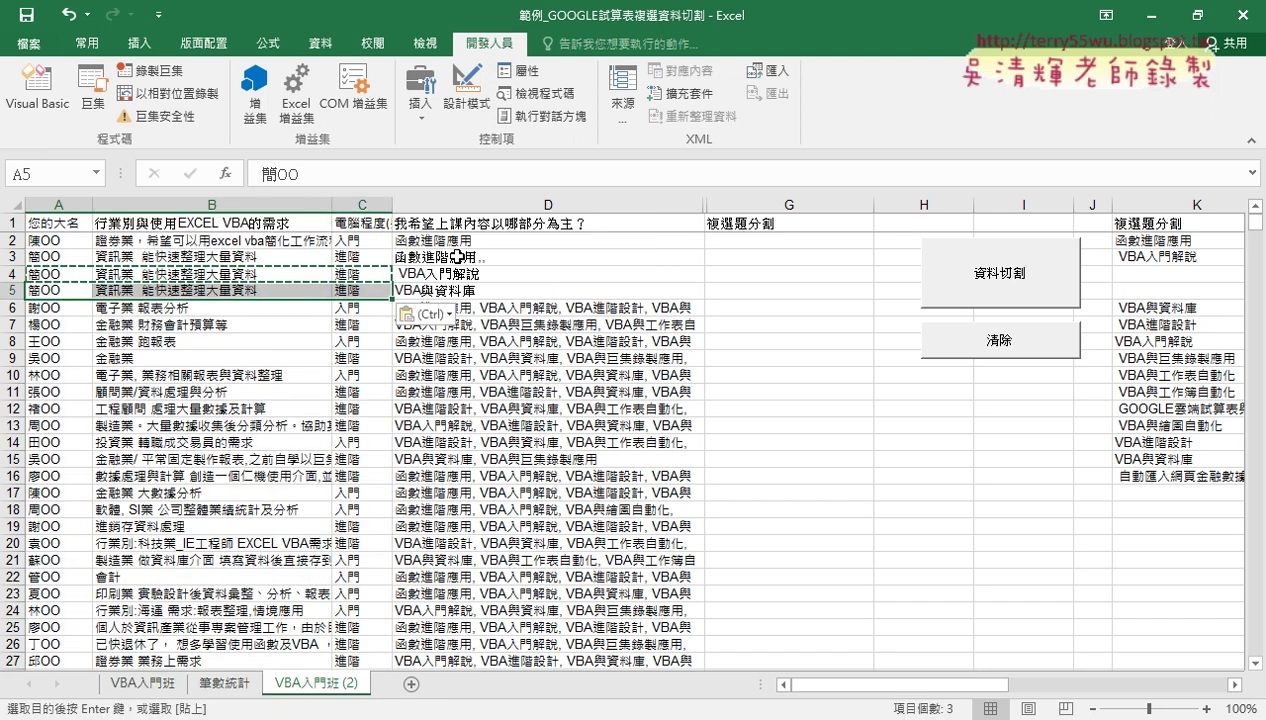
{"action": "left_click_drag", "start_coordinate": [450, 258], "coordinate": [465, 289]}
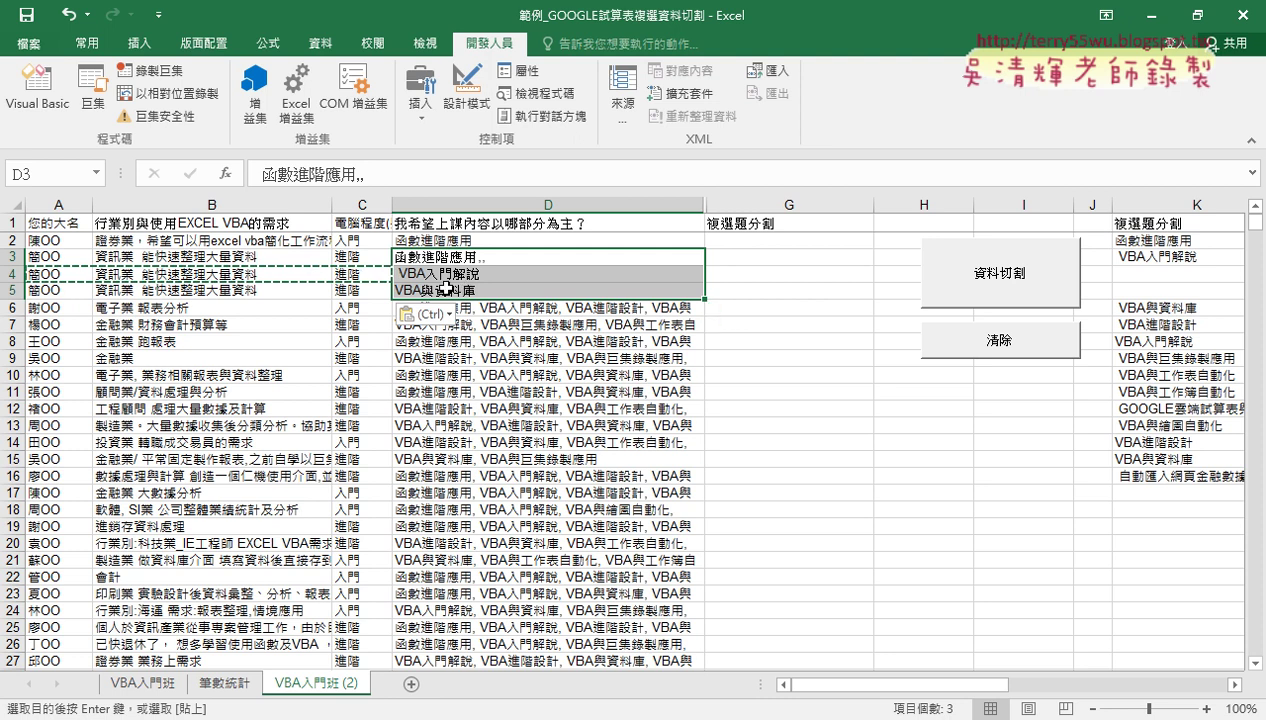
{"action": "left_click", "coordinate": [460, 255]}
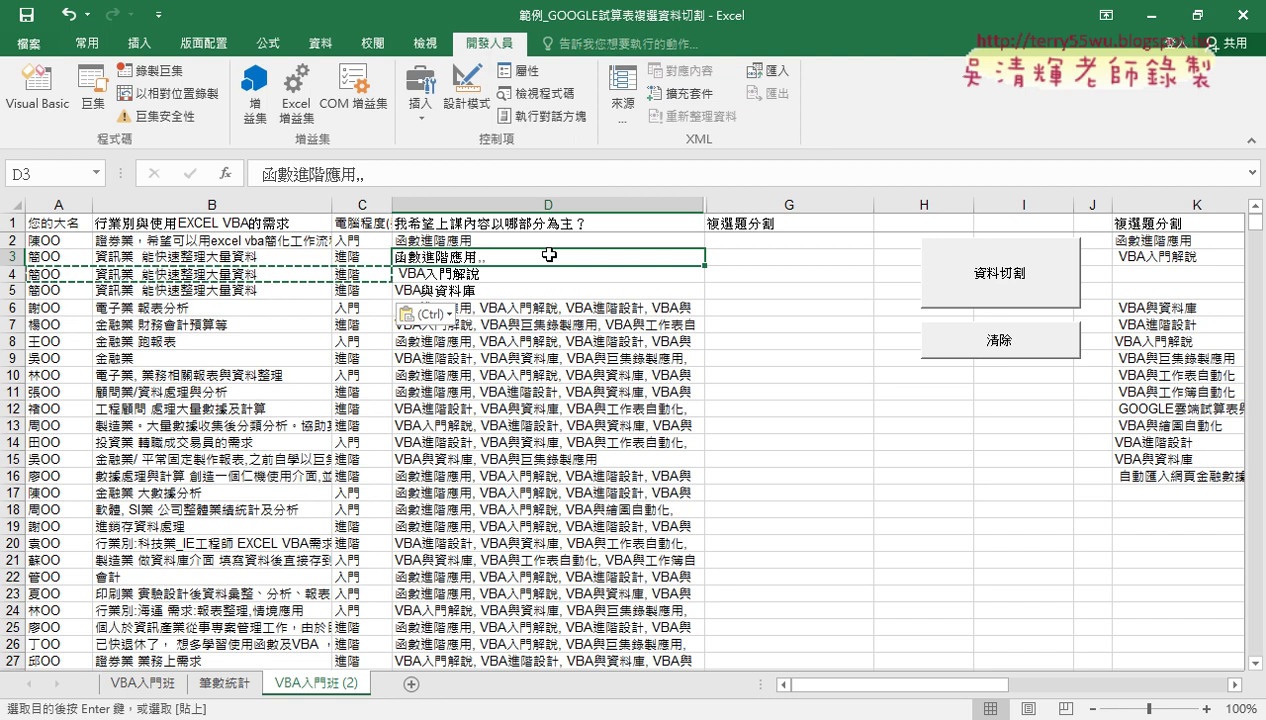
{"action": "left_click", "coordinate": [490, 272]}
{"action": "left_click", "coordinate": [500, 296]}
{"action": "left_click", "coordinate": [437, 276]}
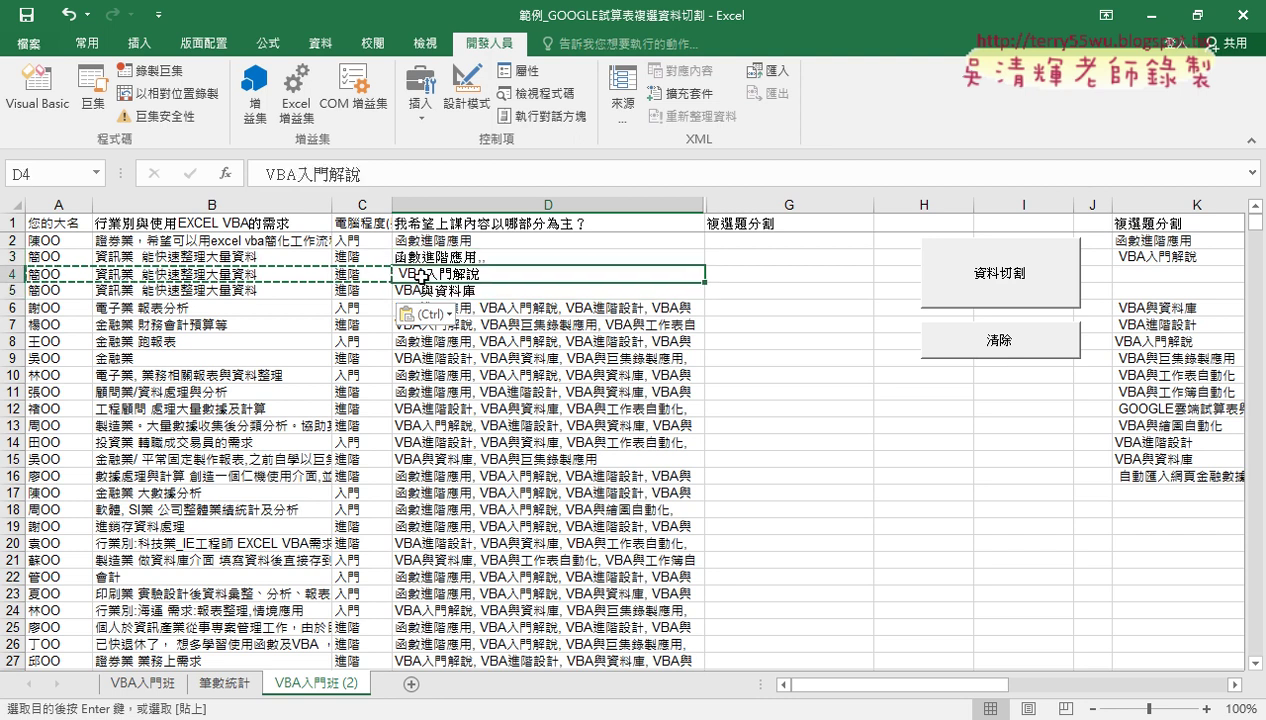
{"action": "left_click_drag", "start_coordinate": [50, 257], "coordinate": [356, 256]}
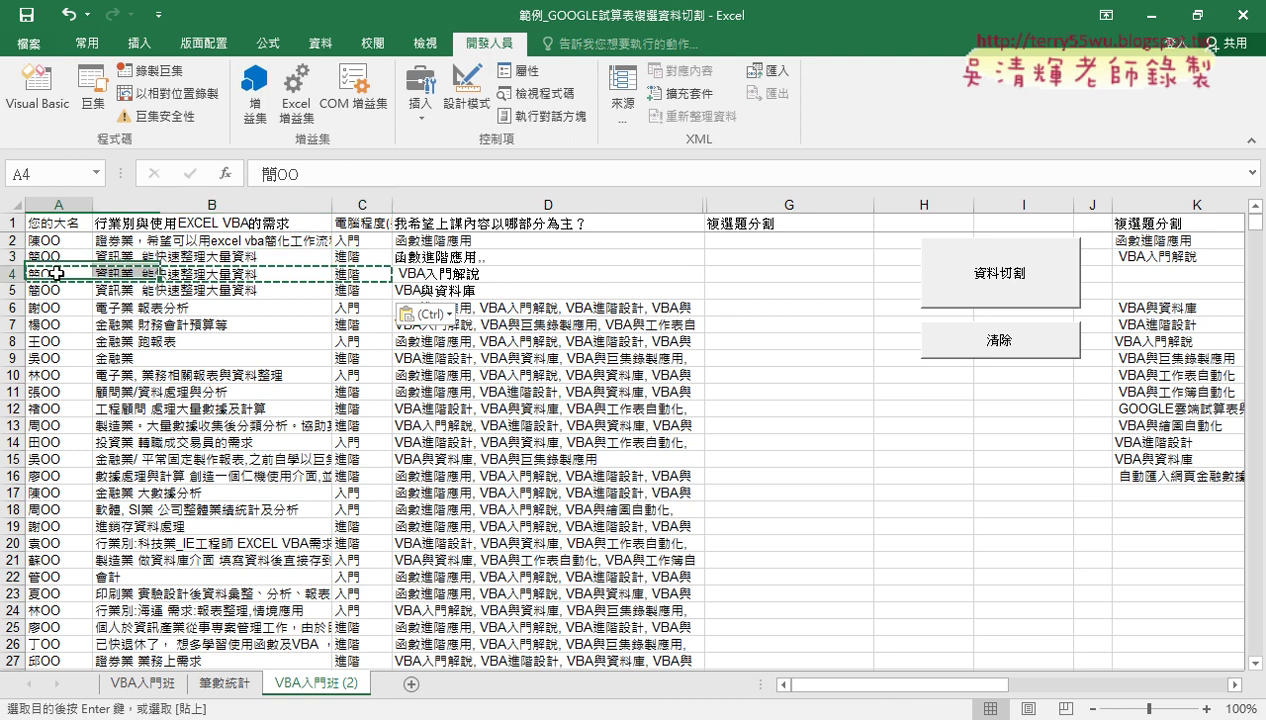
{"action": "left_click_drag", "start_coordinate": [40, 273], "coordinate": [366, 273]}
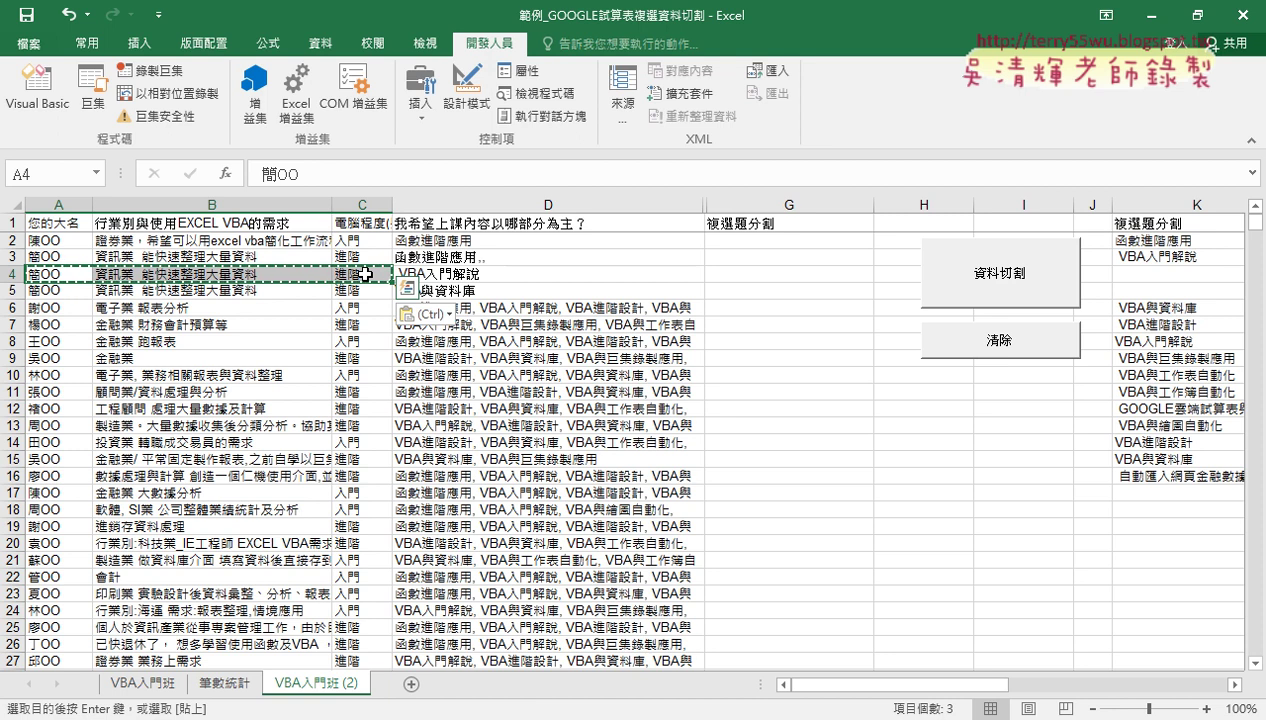
{"action": "left_click", "coordinate": [459, 291]}
{"action": "left_click_drag", "start_coordinate": [33, 287], "coordinate": [358, 288]}
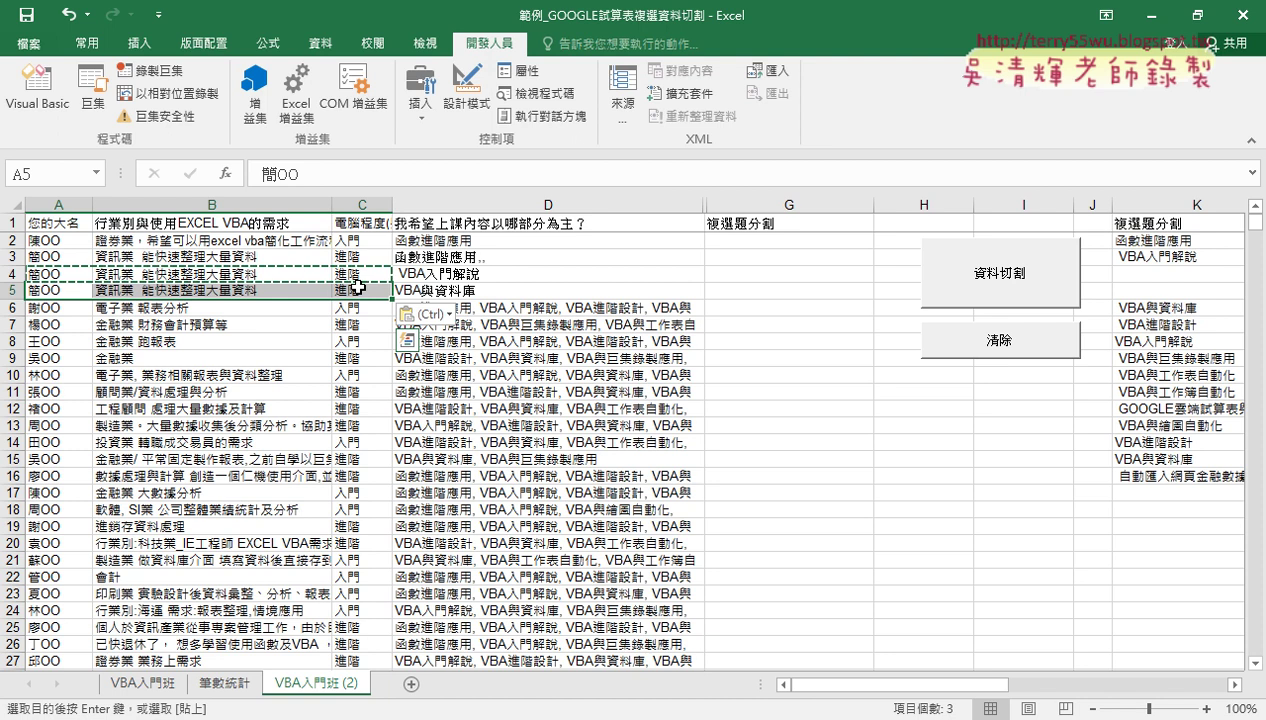
{"action": "left_click", "coordinate": [82, 242]}
{"action": "key", "text": "ctrl+Down"}
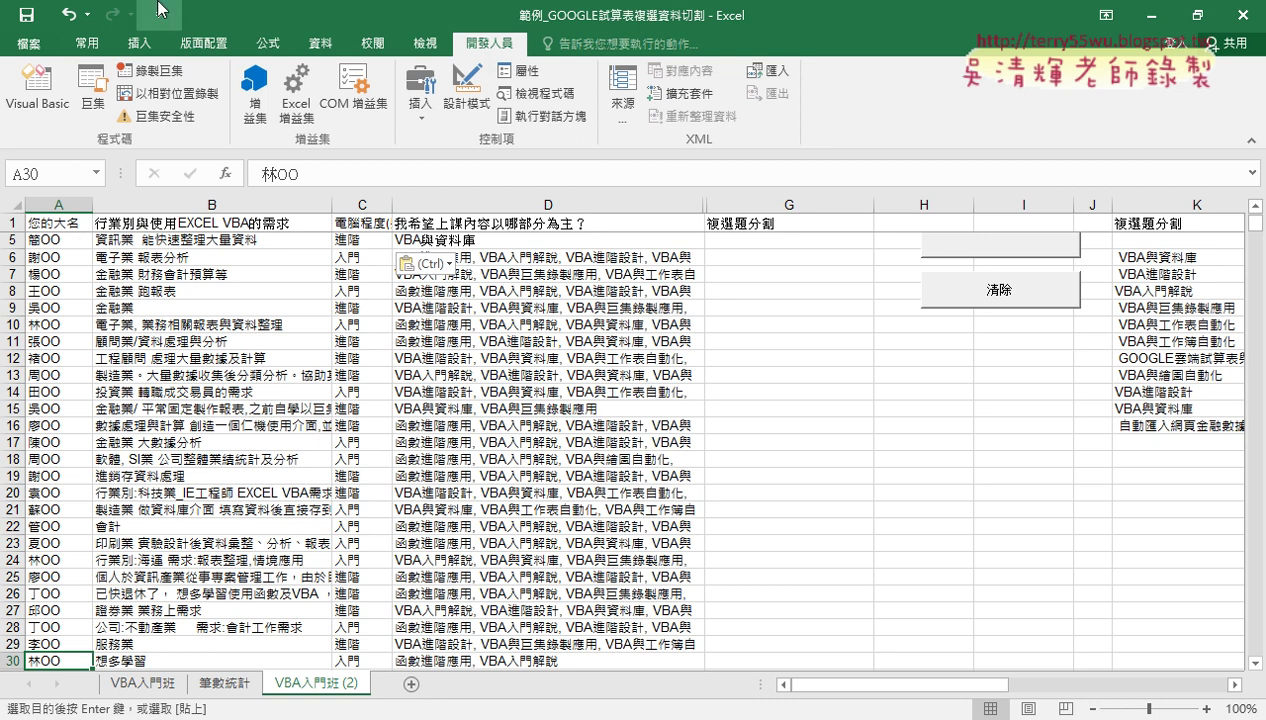
{"action": "scroll", "coordinate": [657, 424], "scroll_direction": "up", "scroll_amount": 1}
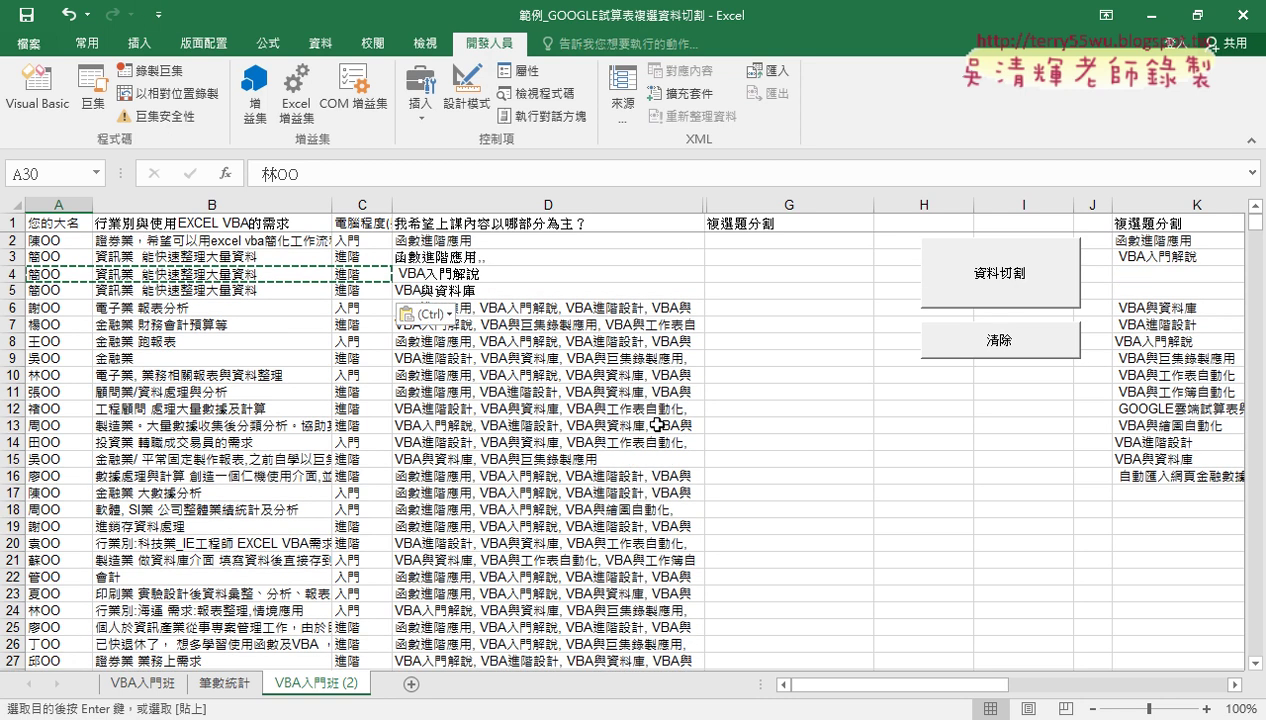
Delete the hand-edited VBA入門班 (2) sheet and recreate it as a fresh copy of VBA入門班
{"action": "right_click", "coordinate": [330, 686]}
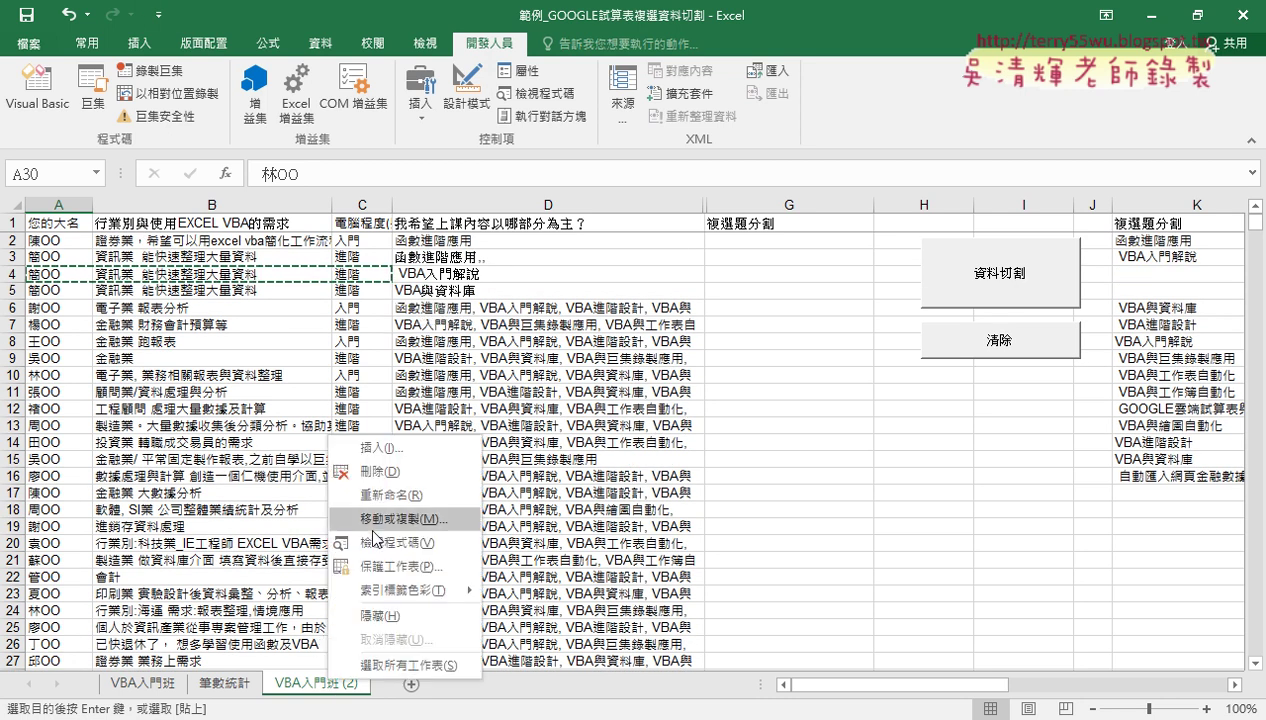
{"action": "left_click", "coordinate": [375, 471]}
{"action": "left_click", "coordinate": [588, 420]}
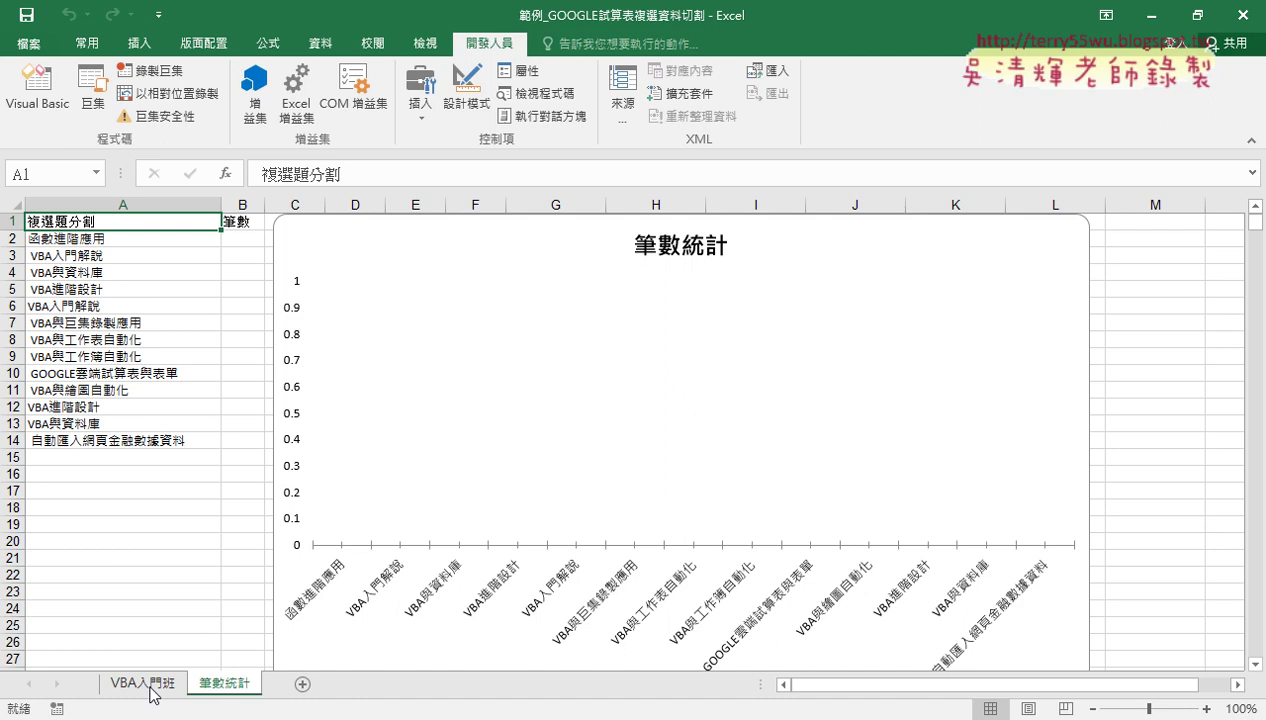
{"action": "left_click_drag", "start_coordinate": [145, 684], "coordinate": [277, 688]}
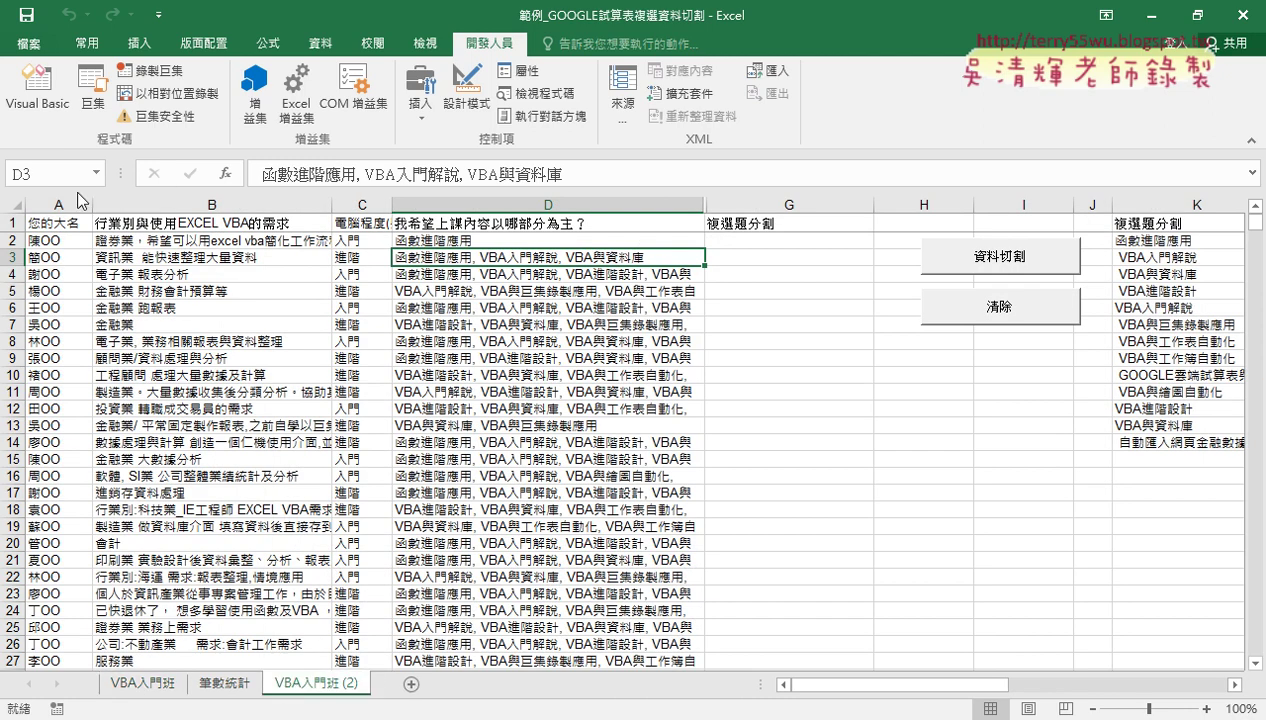
{"action": "left_click", "coordinate": [38, 90]}
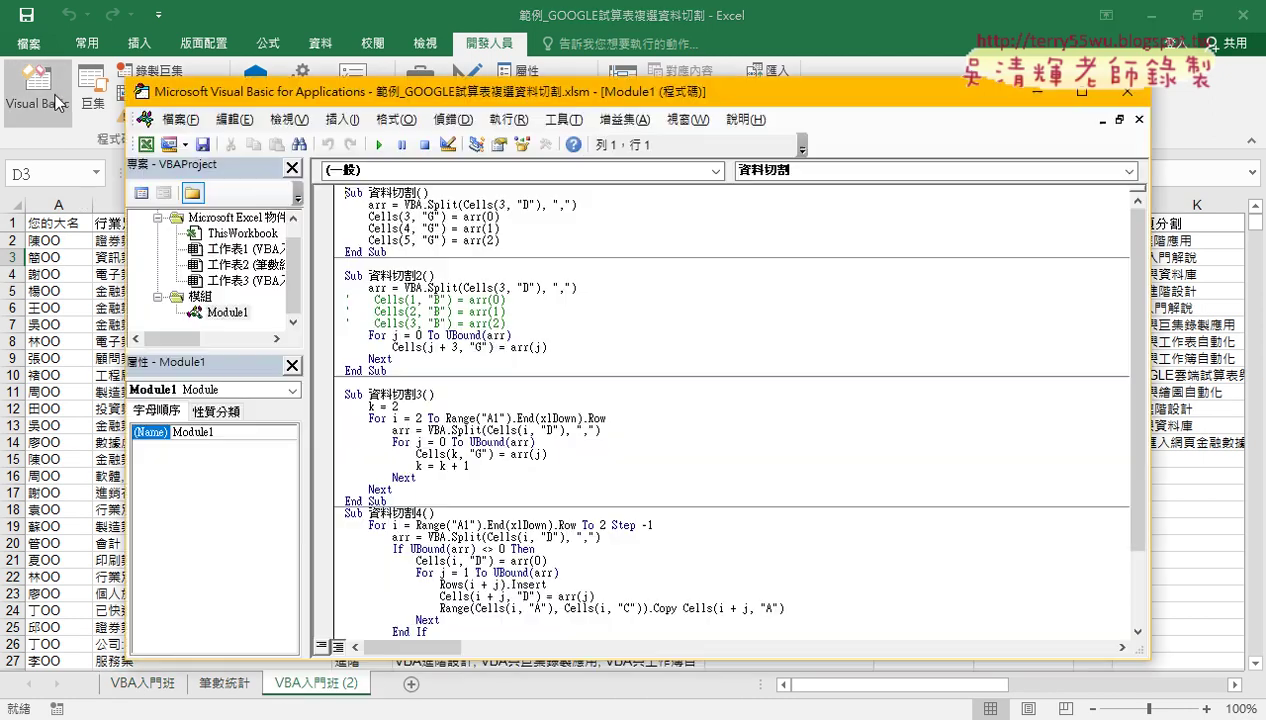
{"action": "left_click", "coordinate": [578, 123]}
{"action": "left_click", "coordinate": [595, 214]}
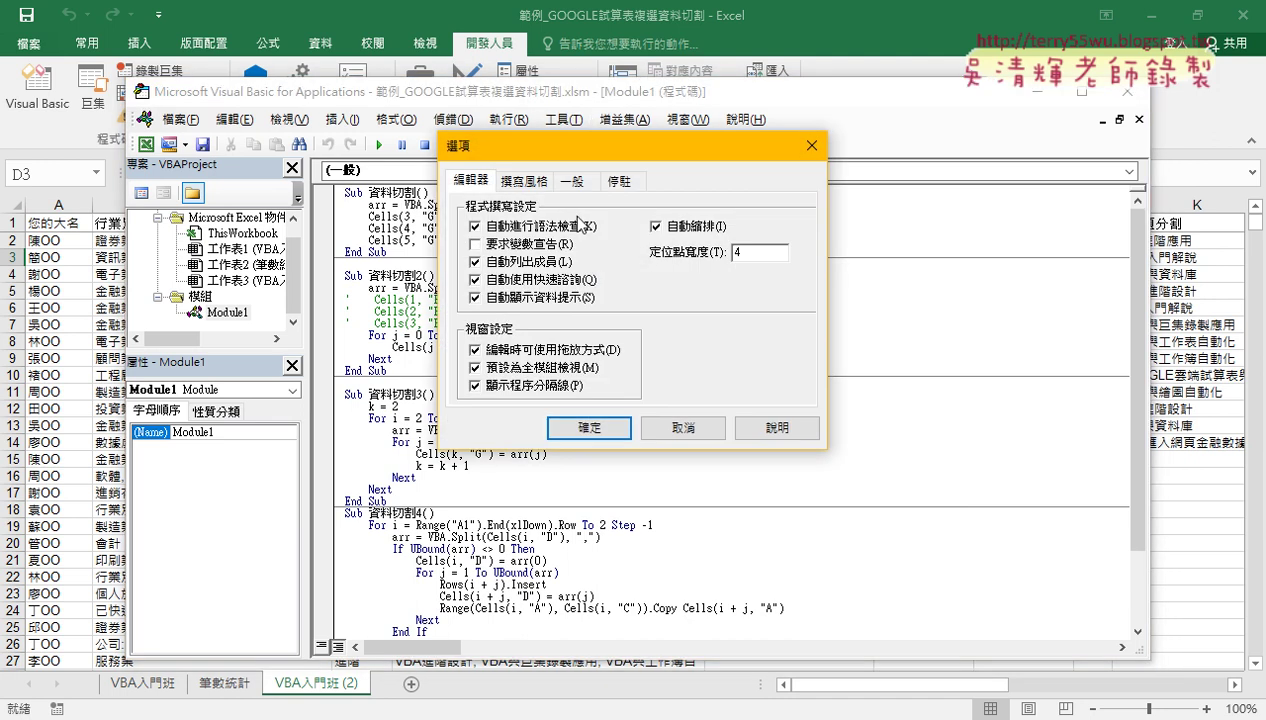
{"action": "left_click", "coordinate": [519, 190]}
{"action": "left_click", "coordinate": [737, 270]}
{"action": "left_click", "coordinate": [712, 322]}
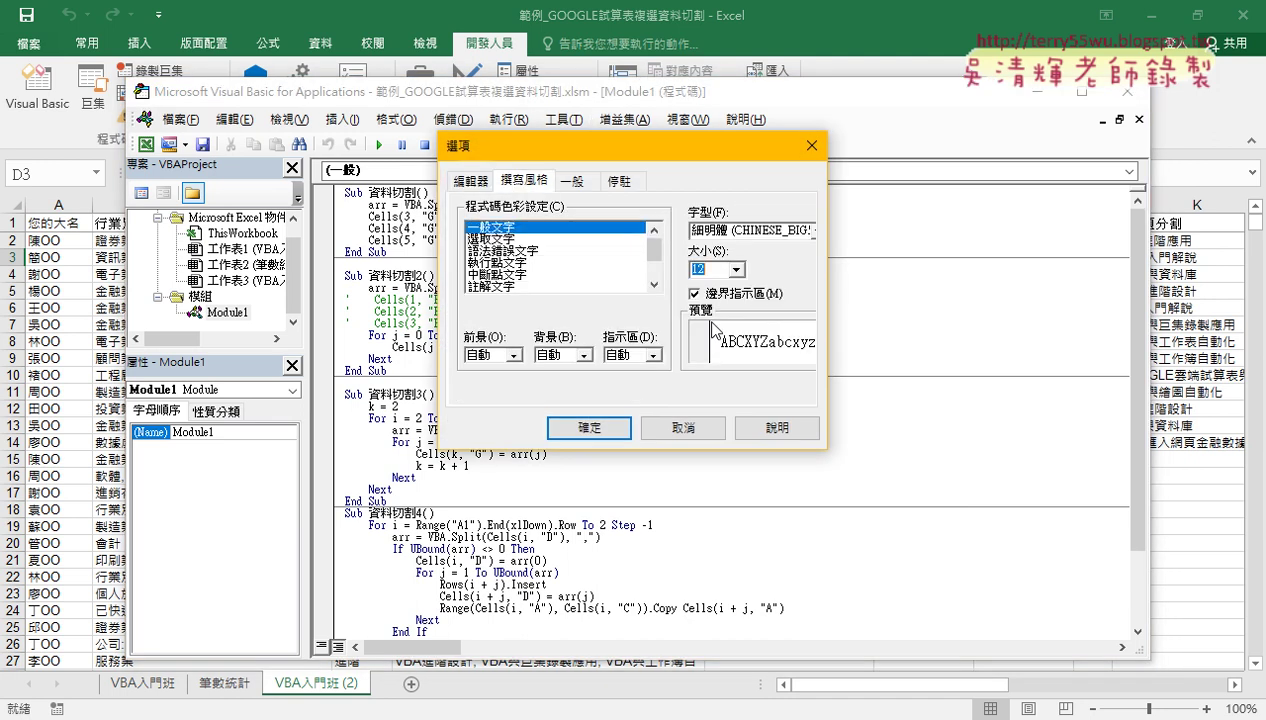
{"action": "left_click", "coordinate": [590, 428]}
{"action": "scroll", "coordinate": [675, 420], "scroll_direction": "down", "scroll_amount": 3}
{"action": "scroll", "coordinate": [675, 420], "scroll_direction": "down", "scroll_amount": 2}
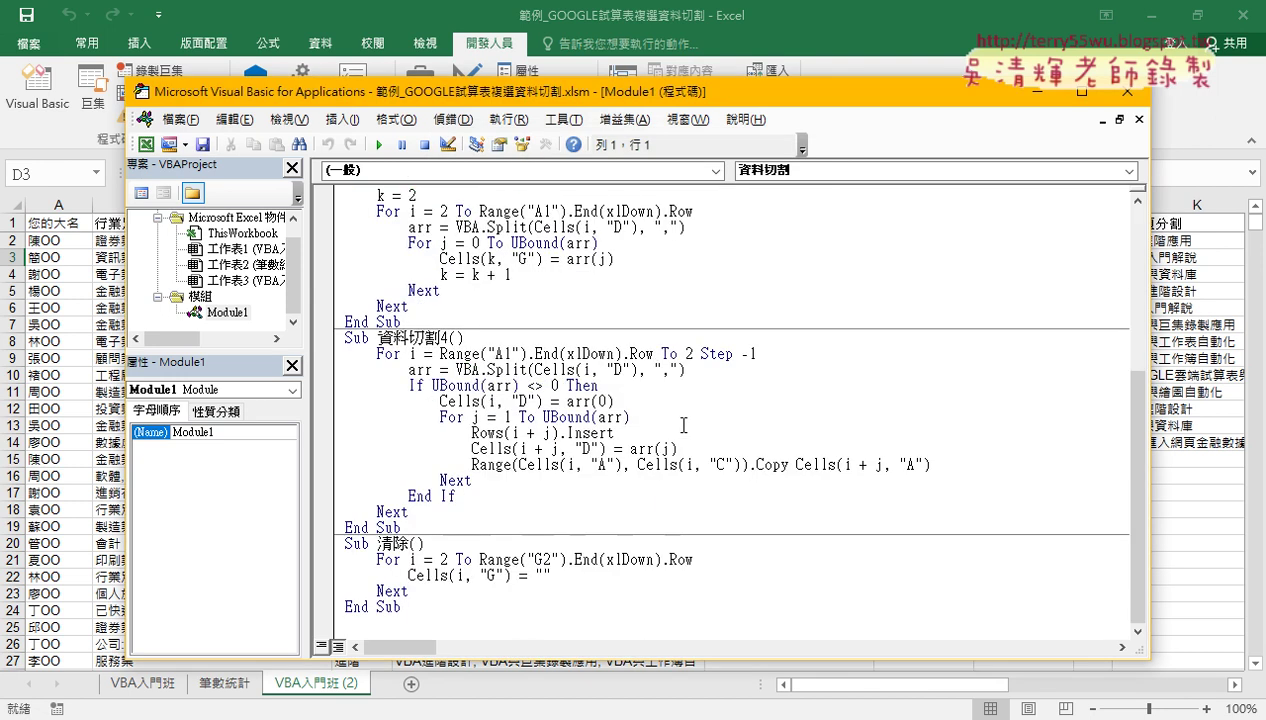
{"action": "left_click_drag", "start_coordinate": [418, 527], "coordinate": [340, 338]}
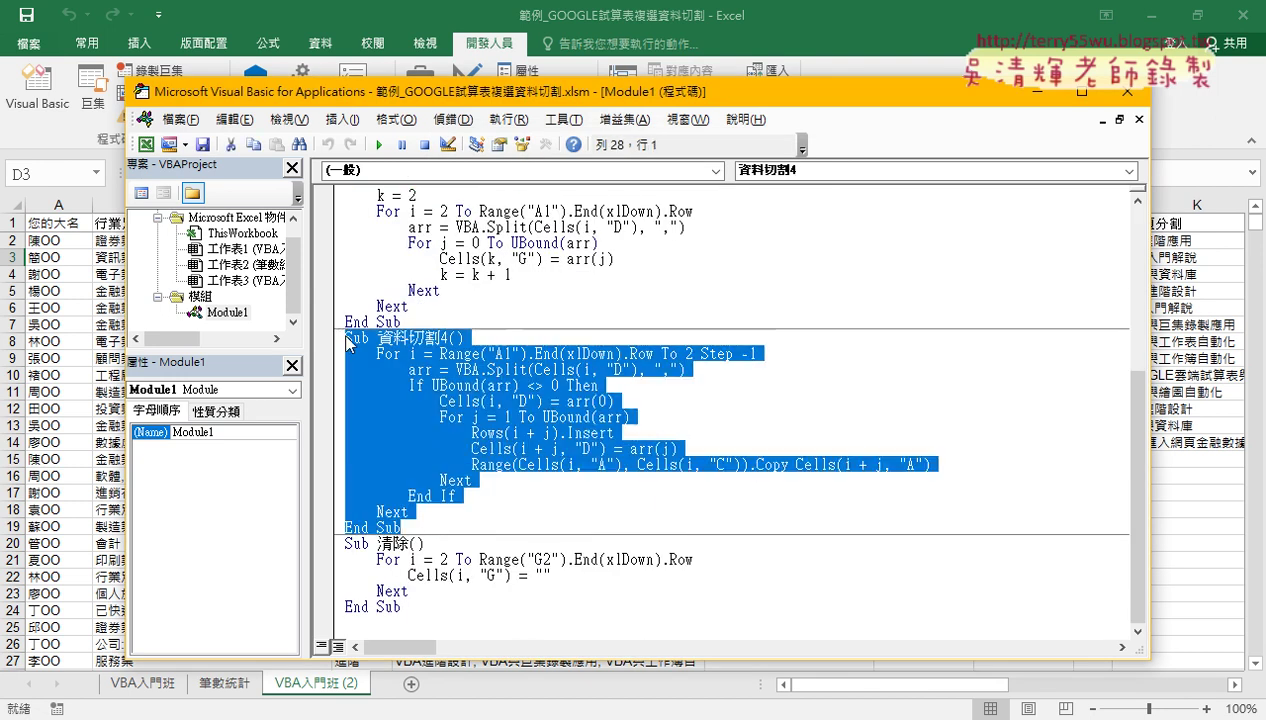
{"action": "left_click_drag", "start_coordinate": [450, 338], "coordinate": [442, 338]}
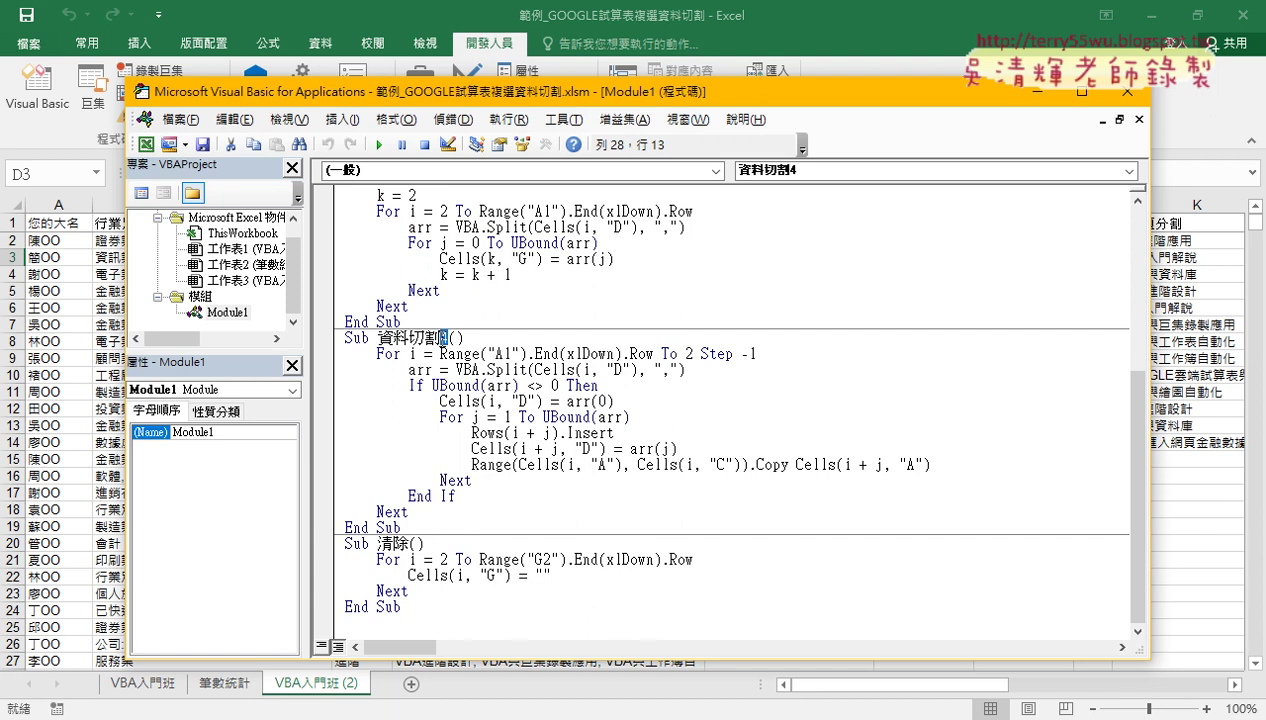
{"action": "left_click", "coordinate": [496, 432]}
{"action": "left_click_drag", "start_coordinate": [456, 369], "coordinate": [682, 370]}
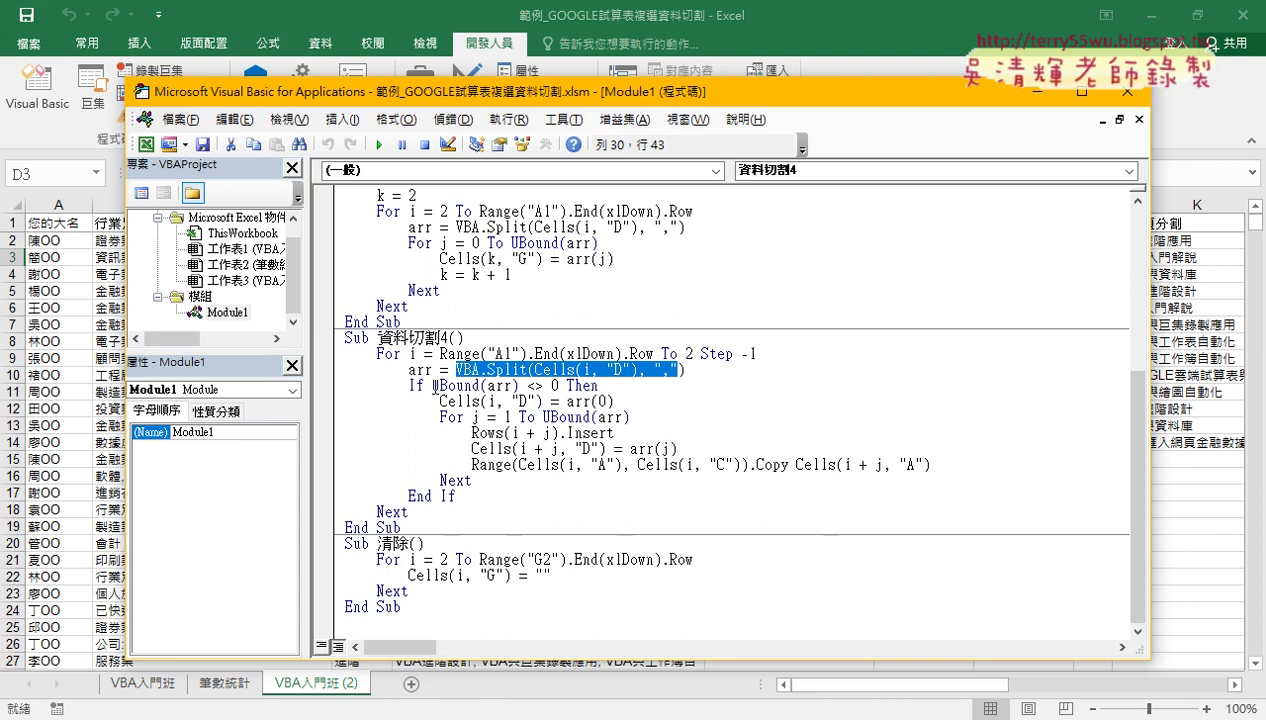
{"action": "left_click_drag", "start_coordinate": [432, 385], "coordinate": [550, 386]}
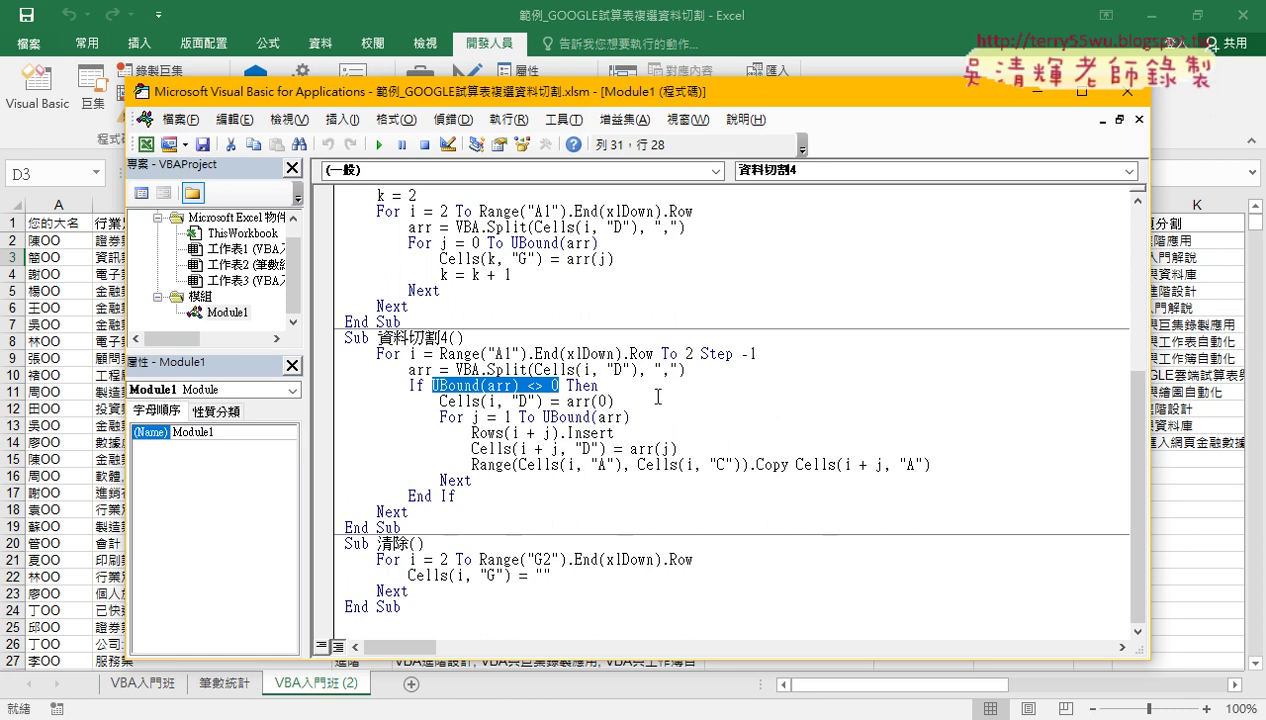
{"action": "left_click_drag", "start_coordinate": [612, 401], "coordinate": [566, 401]}
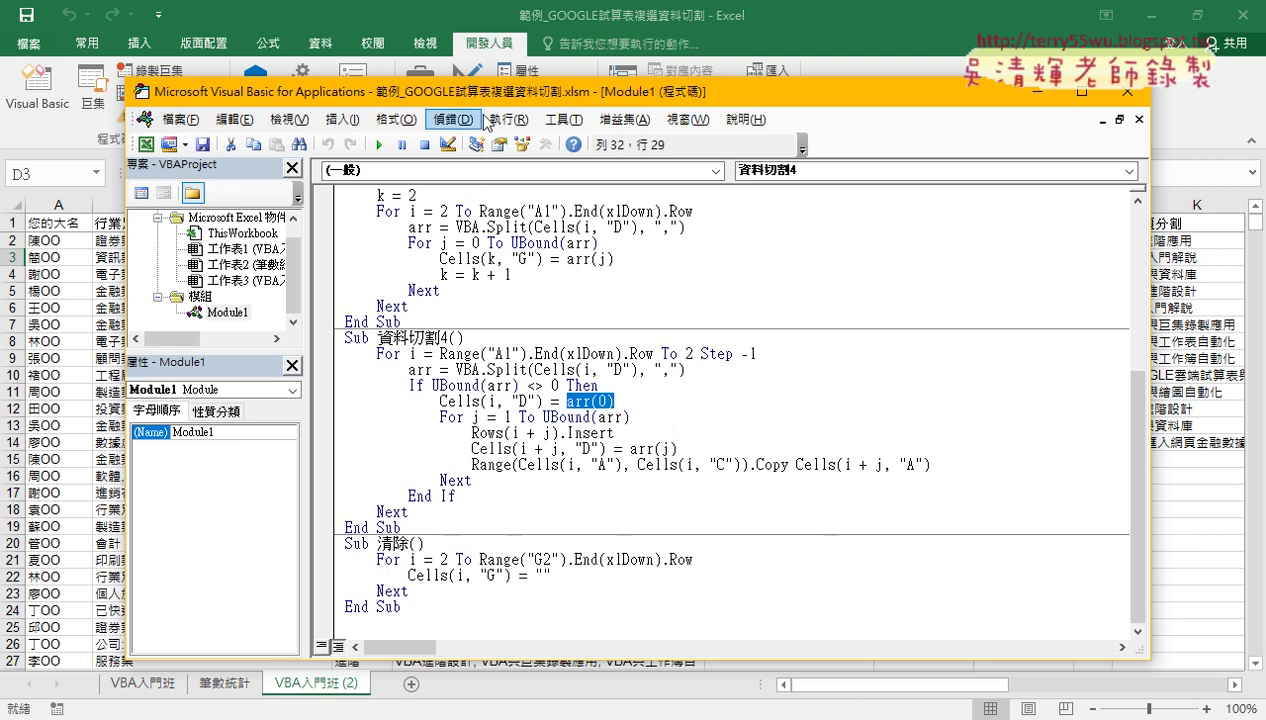
{"action": "left_click_drag", "start_coordinate": [308, 280], "coordinate": [224, 280]}
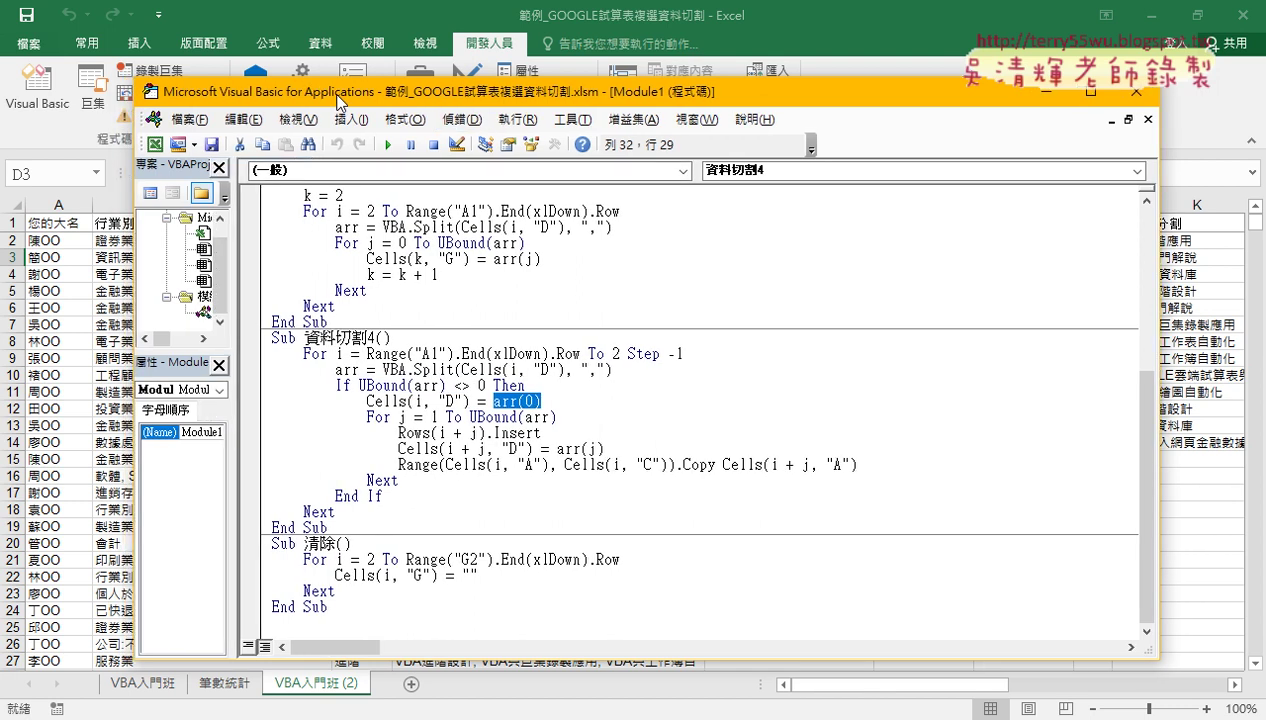
Walk through 資料切割4's backward Step -1 loop from the last row, row insertion and A–C copying
{"action": "left_click_drag", "start_coordinate": [309, 93], "coordinate": [925, 97]}
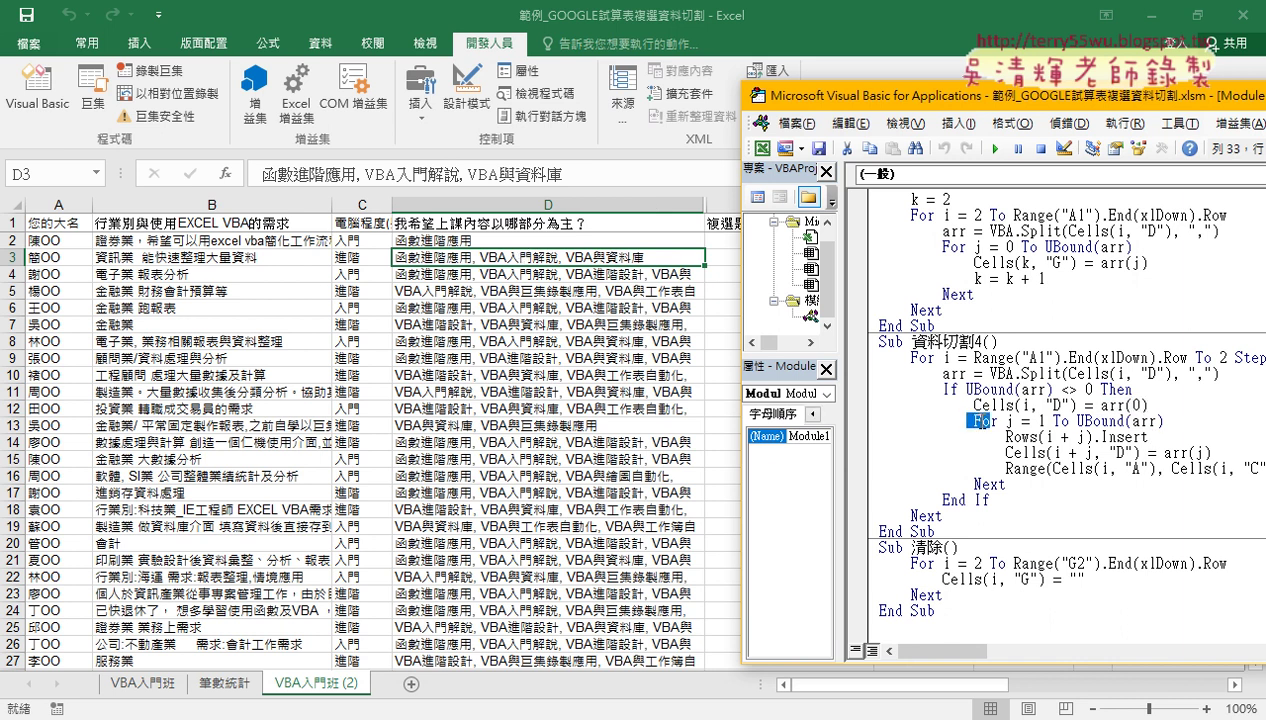
{"action": "left_click_drag", "start_coordinate": [978, 422], "coordinate": [1144, 422]}
{"action": "left_click", "coordinate": [1160, 452]}
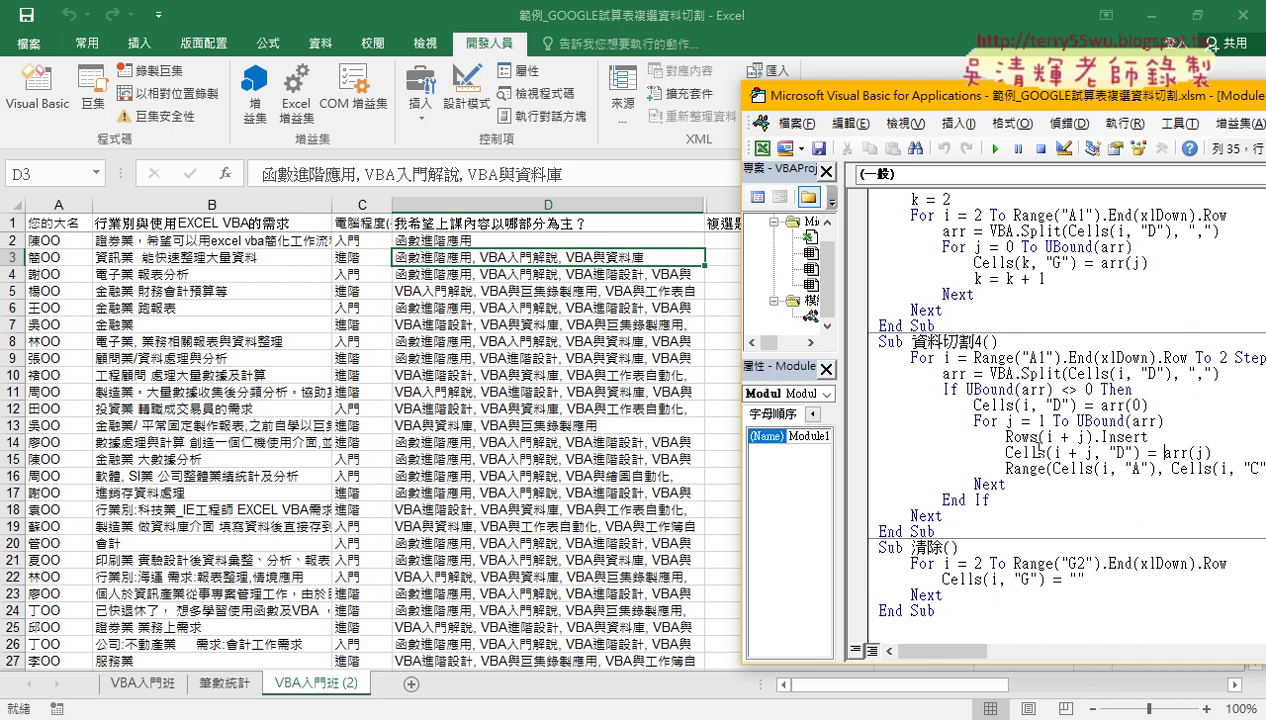
{"action": "left_click", "coordinate": [1000, 468]}
{"action": "mouse_move", "coordinate": [914, 104]}
{"action": "left_mouse_down"}
{"action": "mouse_move", "coordinate": [972, 104]}
{"action": "mouse_move", "coordinate": [775, 95]}
{"action": "left_mouse_up"}
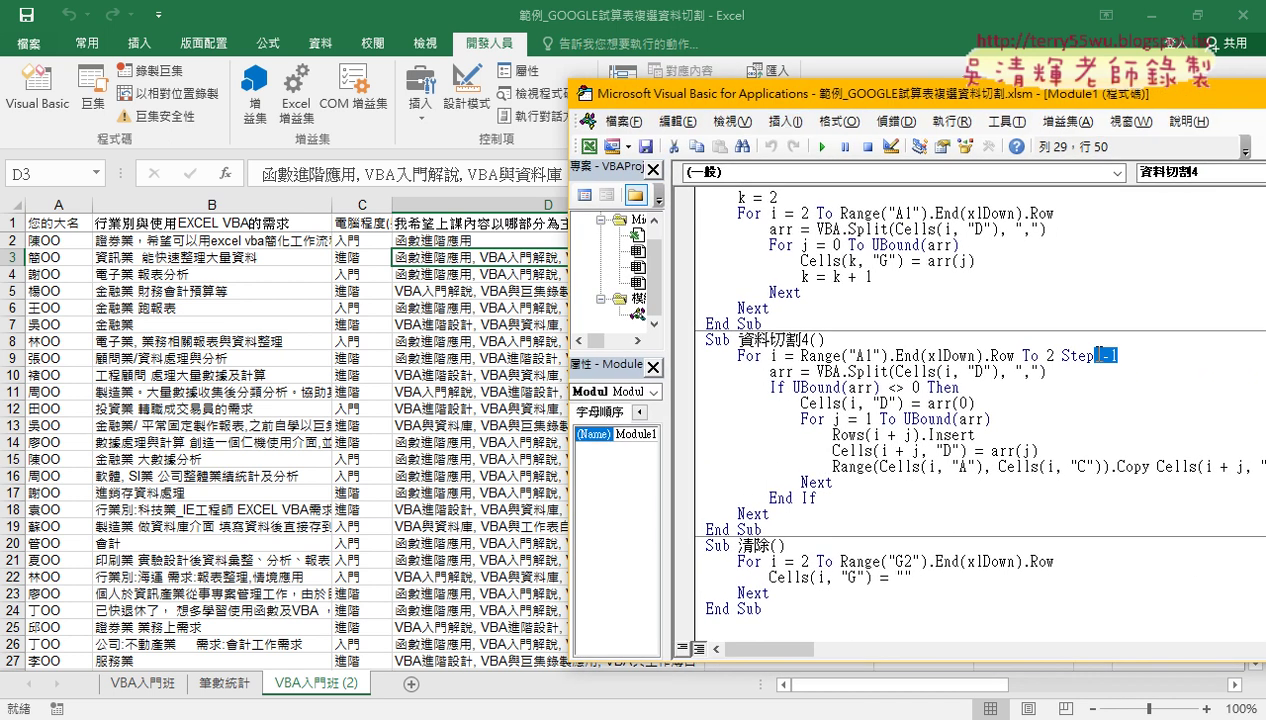
{"action": "left_click_drag", "start_coordinate": [1110, 355], "coordinate": [800, 356]}
{"action": "left_click", "coordinate": [1046, 355]}
{"action": "left_click_drag", "start_coordinate": [1120, 355], "coordinate": [1066, 355]}
{"action": "left_click", "coordinate": [955, 436]}
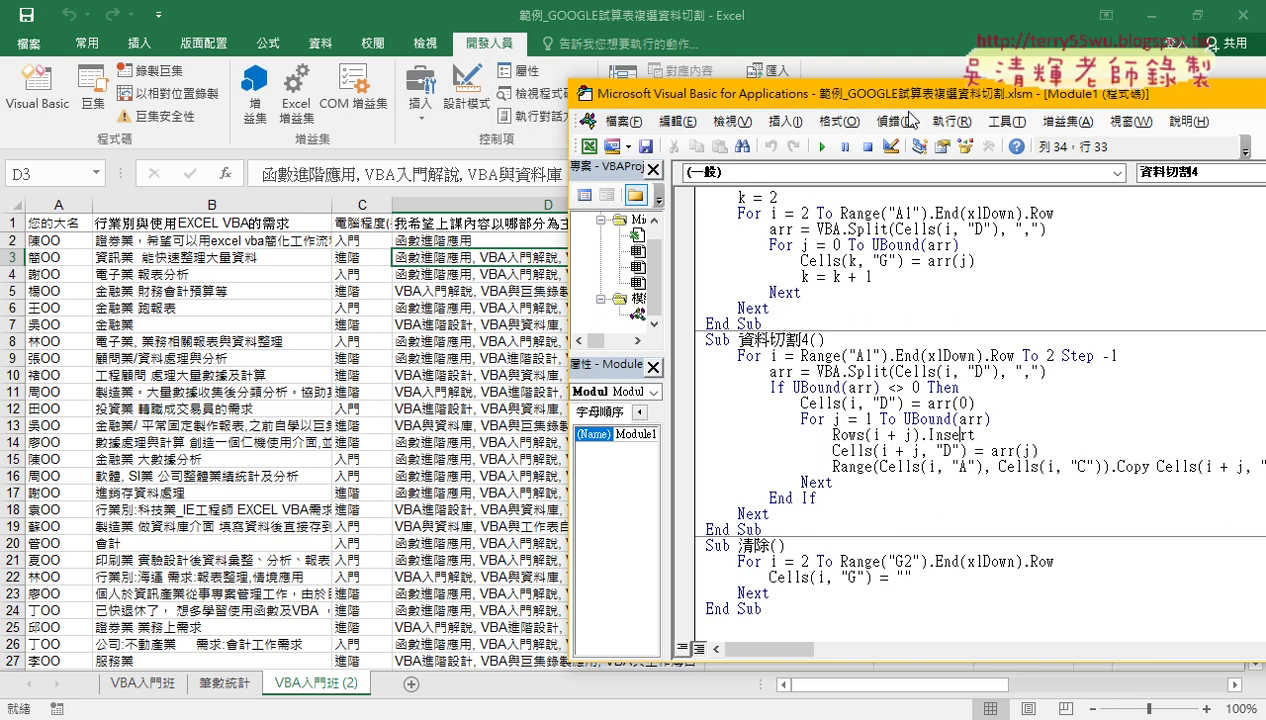
Run the 資料切割4 macro with the worksheet visible beside the editor
{"action": "left_click_drag", "start_coordinate": [900, 93], "coordinate": [982, 89]}
{"action": "left_click", "coordinate": [940, 446]}
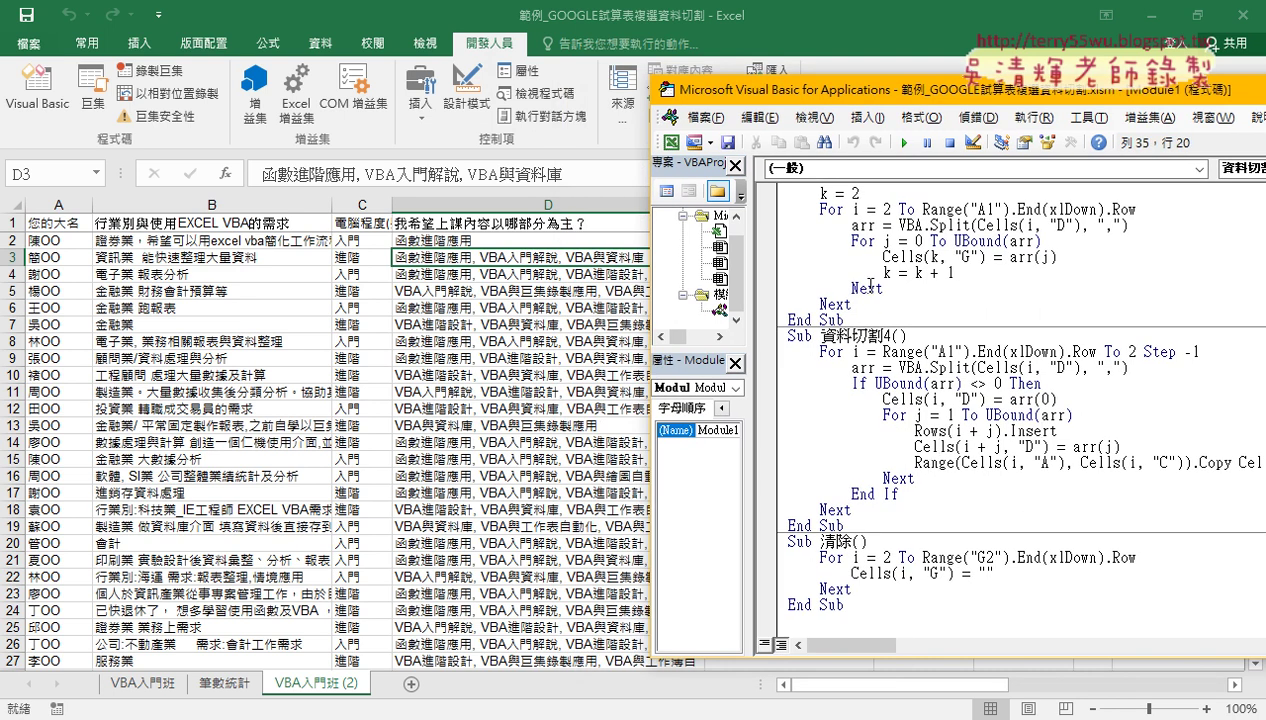
{"action": "left_click", "coordinate": [903, 146]}
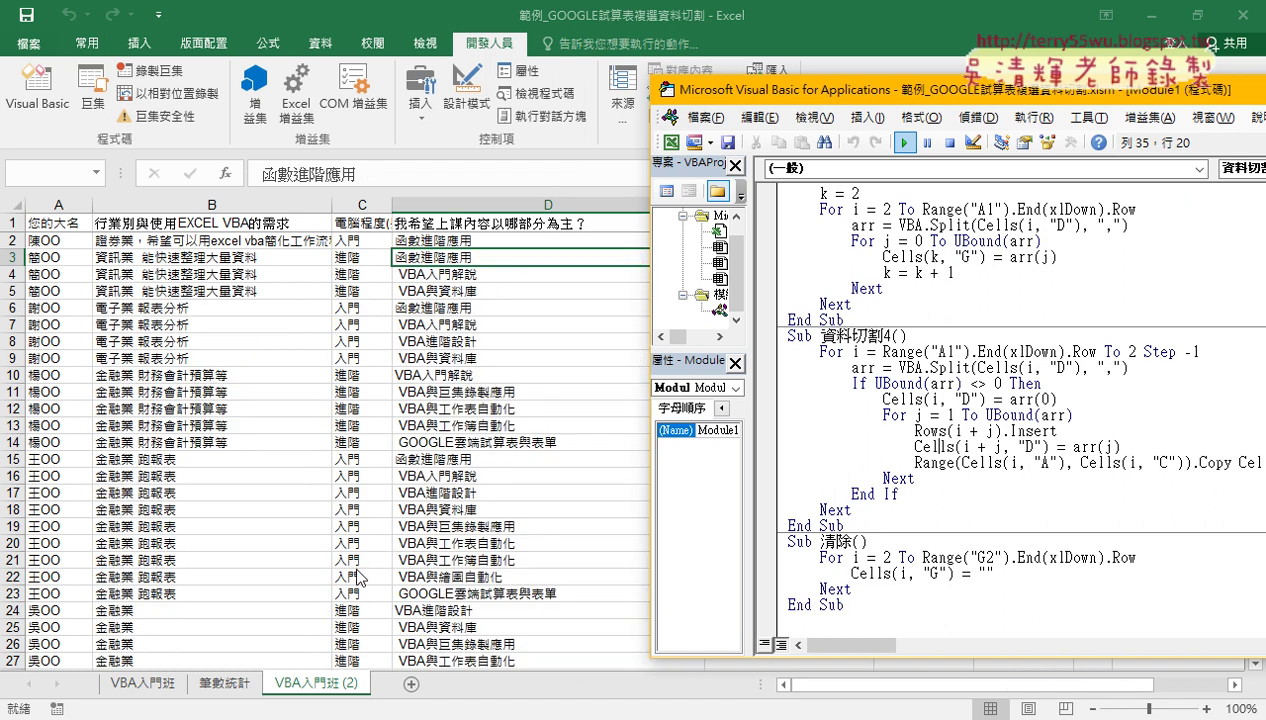
{"action": "left_click", "coordinate": [524, 353]}
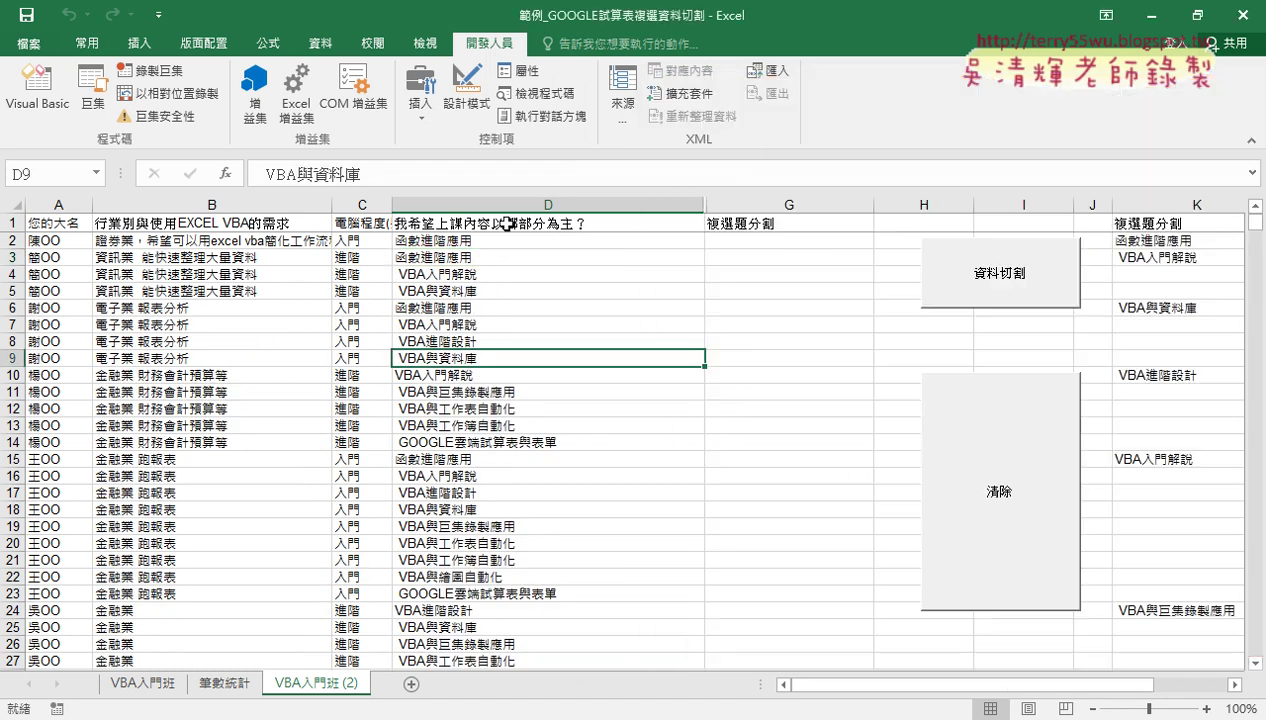
{"action": "left_click_drag", "start_coordinate": [500, 249], "coordinate": [500, 275]}
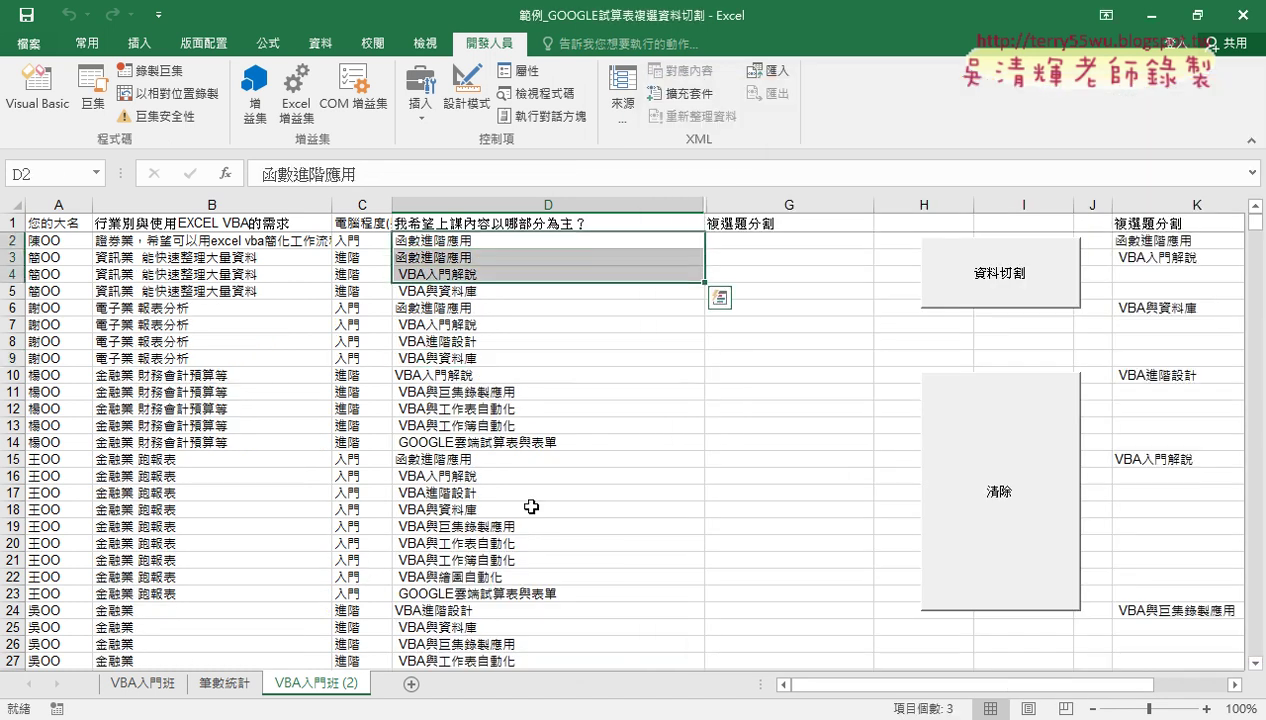
{"action": "left_click", "coordinate": [70, 241]}
{"action": "key", "text": "ctrl+Down"}
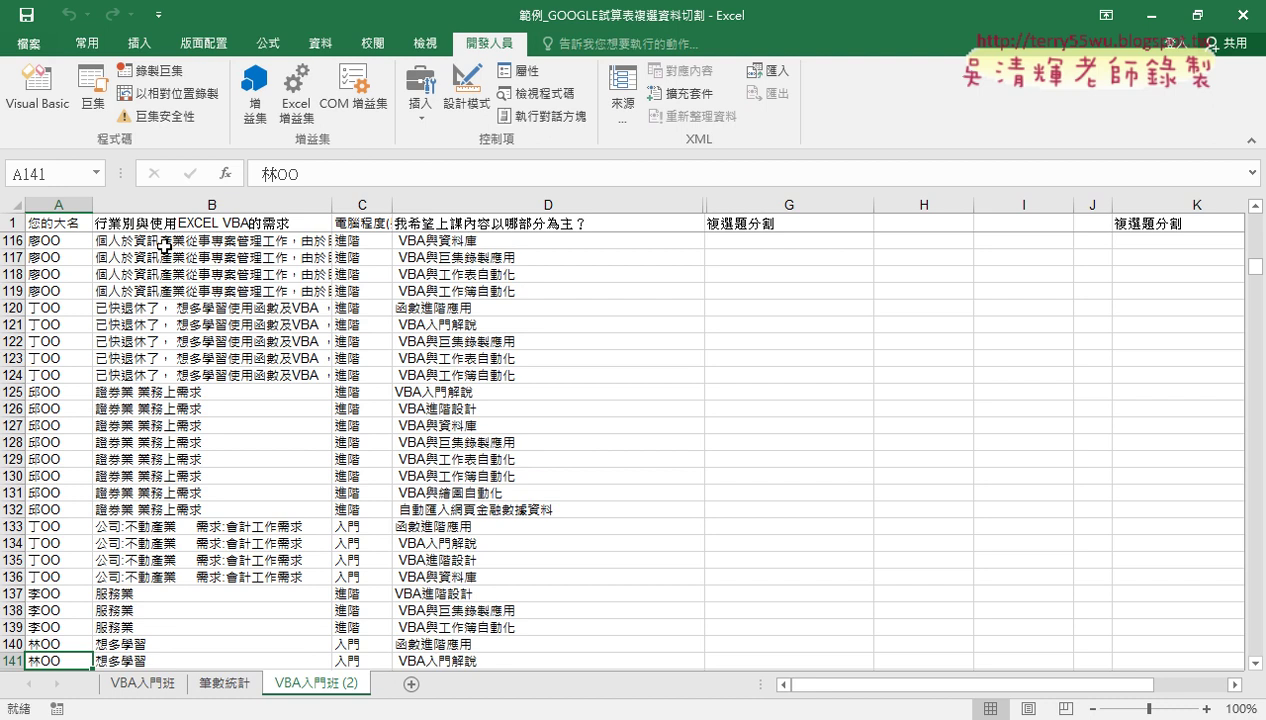
{"action": "key", "text": "ctrl+Up"}
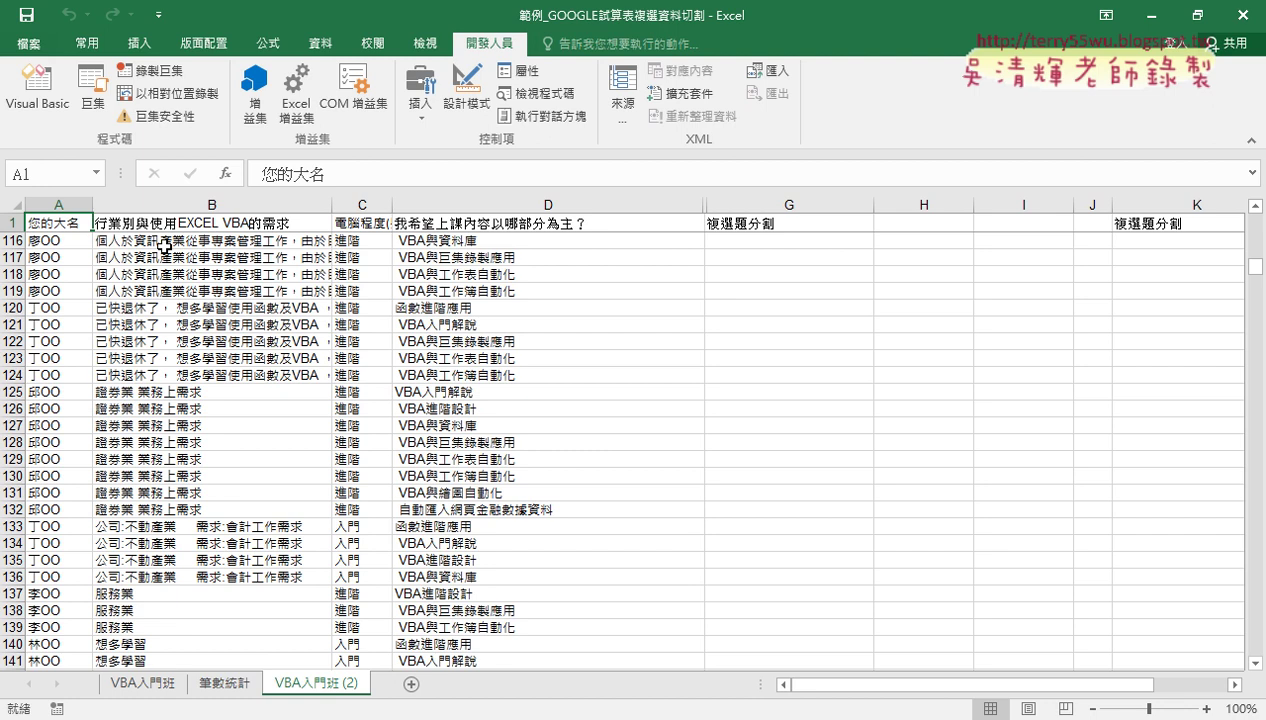
{"action": "scroll", "coordinate": [272, 305], "scroll_direction": "up", "scroll_amount": 3}
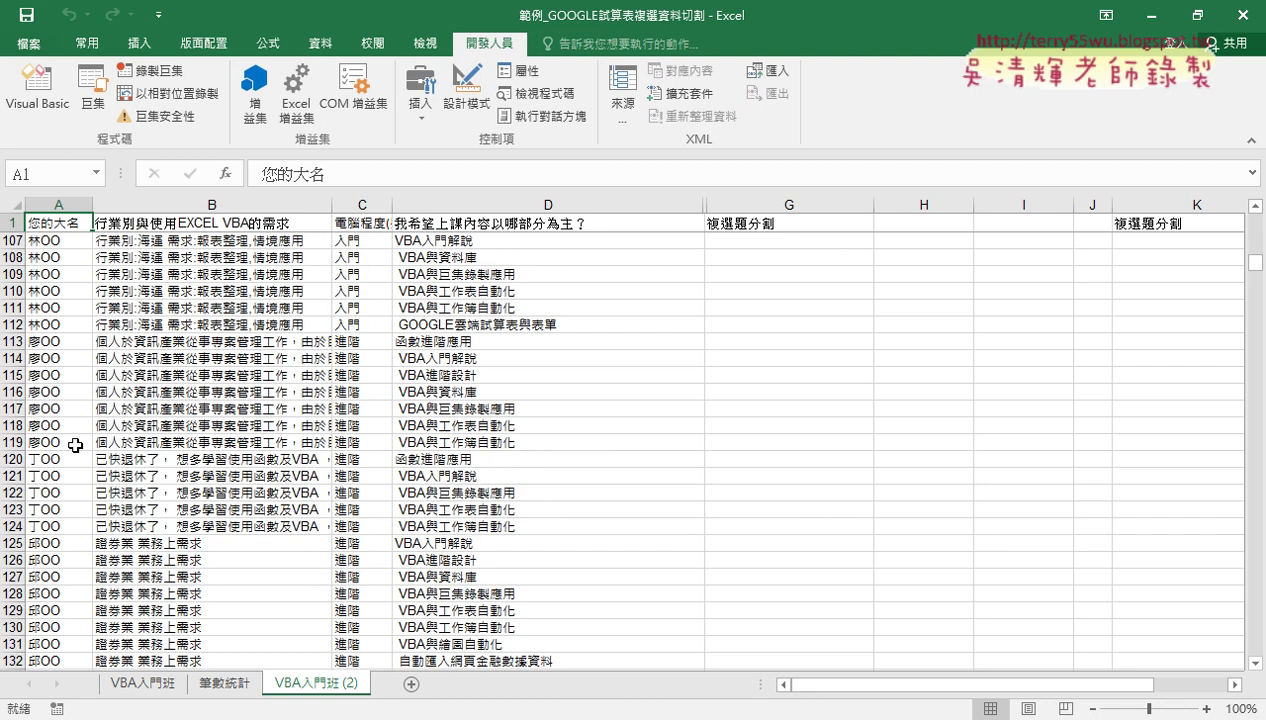
{"action": "left_click", "coordinate": [60, 446]}
{"action": "key", "text": "ctrl+Up"}
{"action": "scroll", "coordinate": [780, 483], "scroll_direction": "up", "scroll_amount": 4}
{"action": "scroll", "coordinate": [780, 483], "scroll_direction": "up", "scroll_amount": 3}
{"action": "left_click_drag", "start_coordinate": [1255, 255], "coordinate": [1255, 218]}
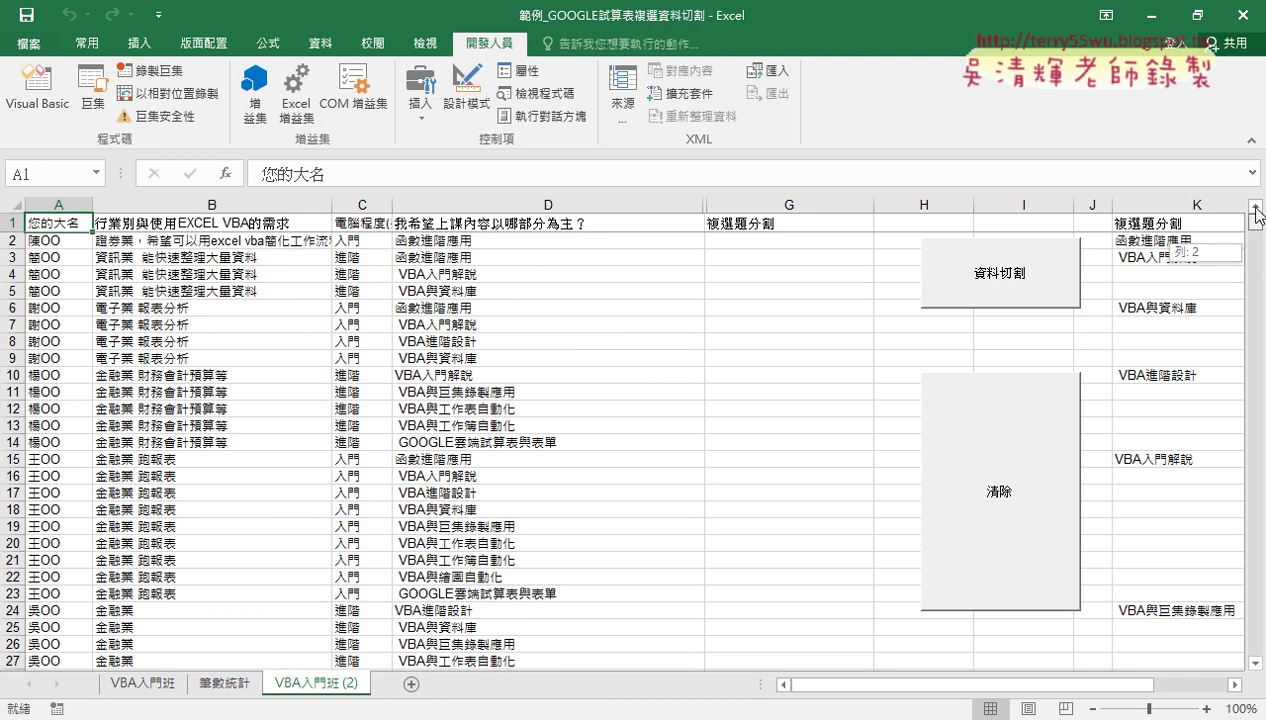
{"action": "mouse_move", "coordinate": [44, 262]}
{"action": "left_mouse_down"}
{"action": "mouse_move", "coordinate": [45, 285]}
{"action": "mouse_move", "coordinate": [451, 293]}
{"action": "left_mouse_up"}
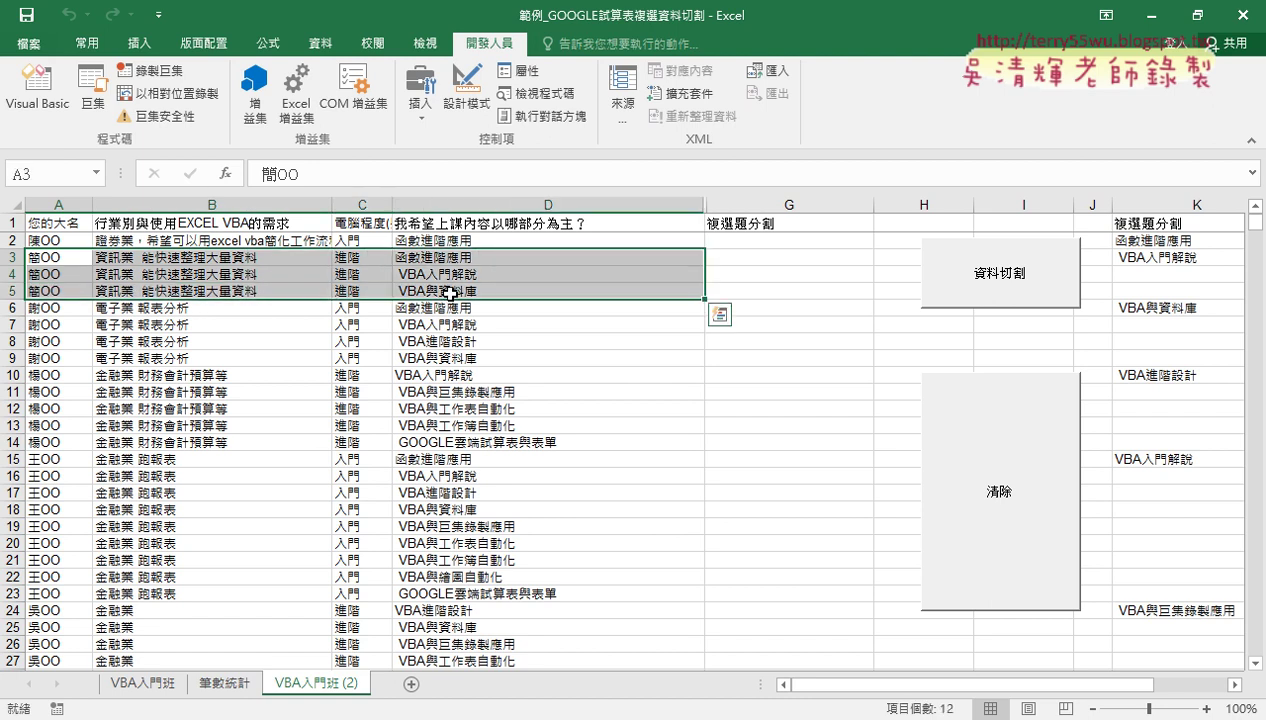